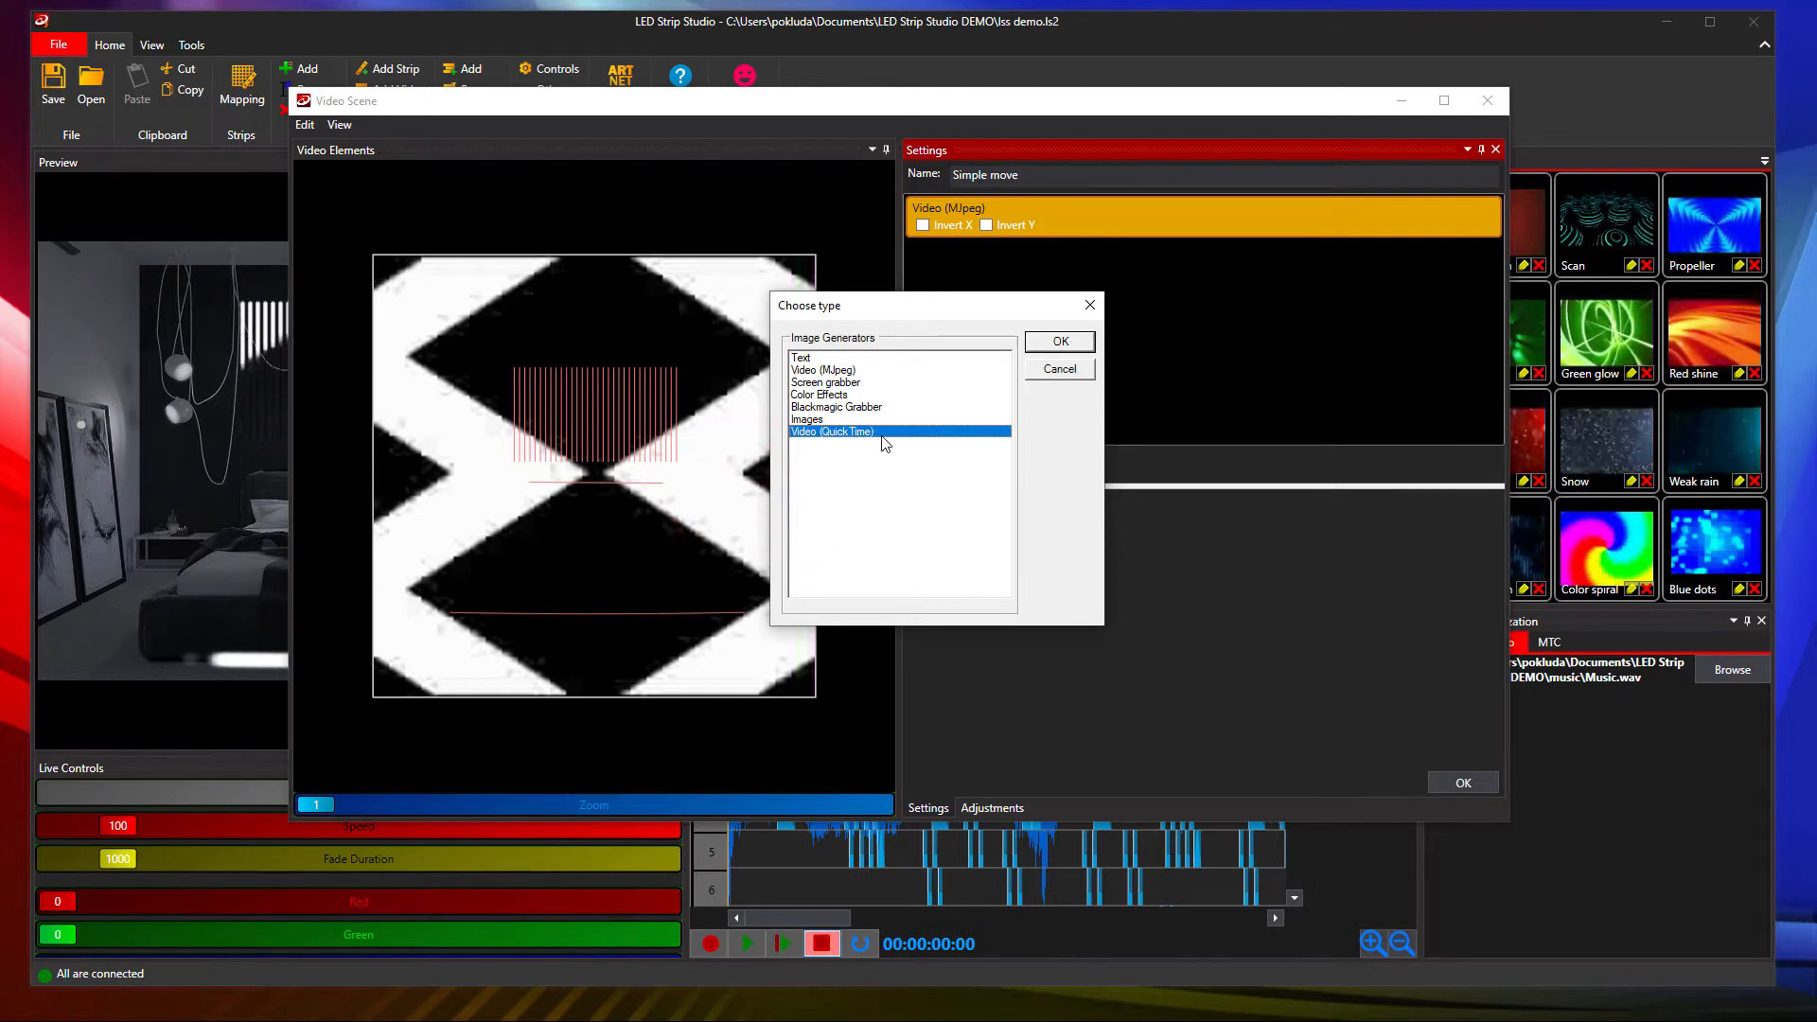
Choose Video (MJpeg) as the scene type and look over the cam.mjpeg.avi and dance.mjpeg.avi examples.
{"action": "left_click", "coordinate": [837, 371]}
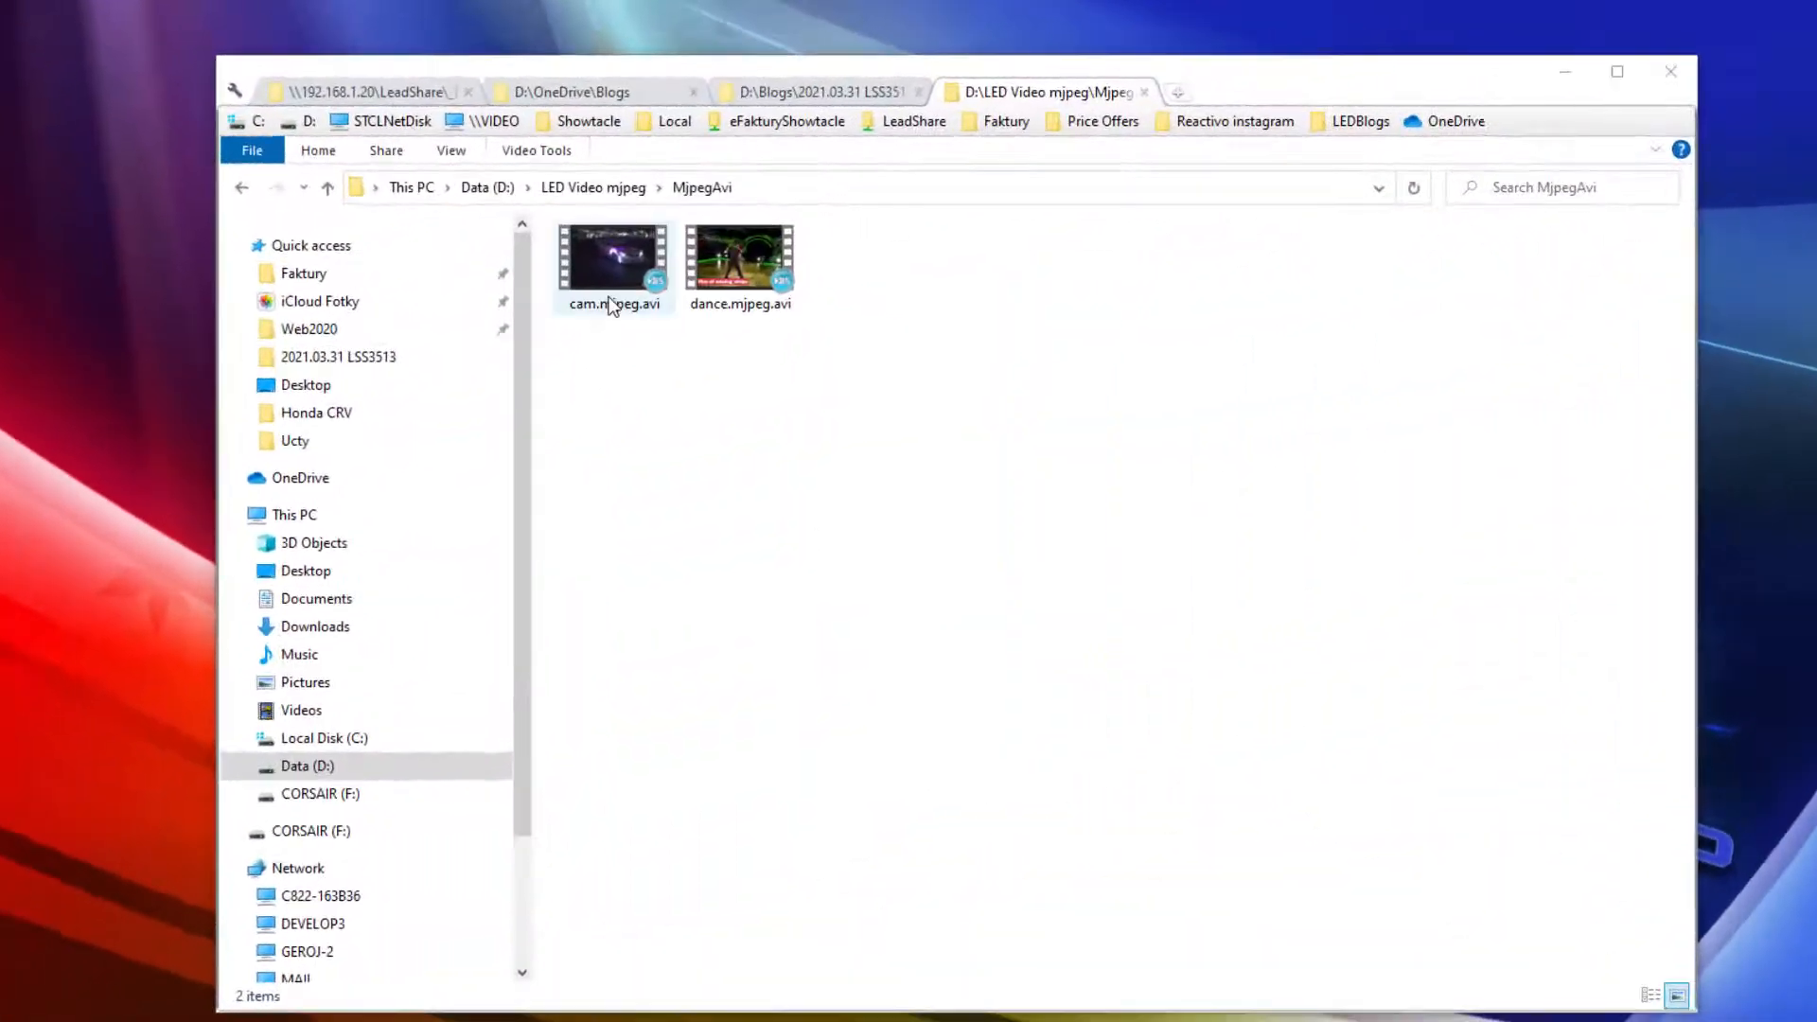
{"action": "left_click", "coordinate": [611, 270]}
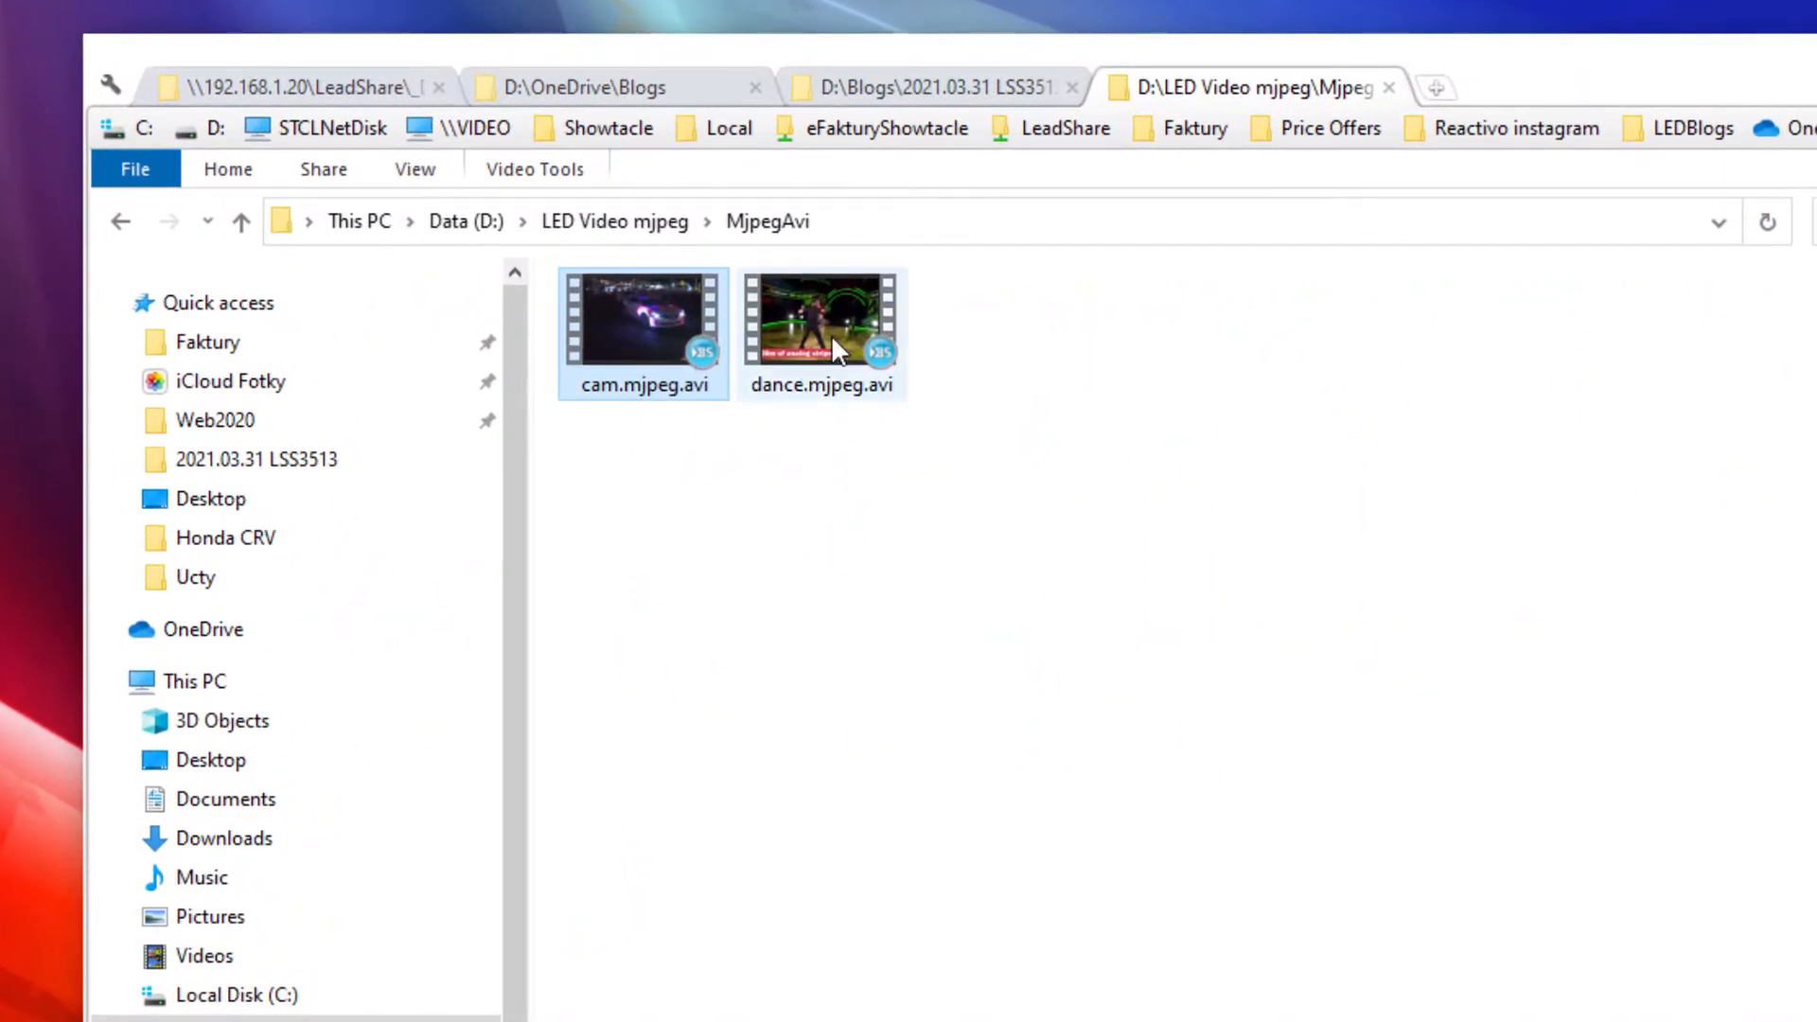
{"action": "left_click", "coordinate": [830, 334]}
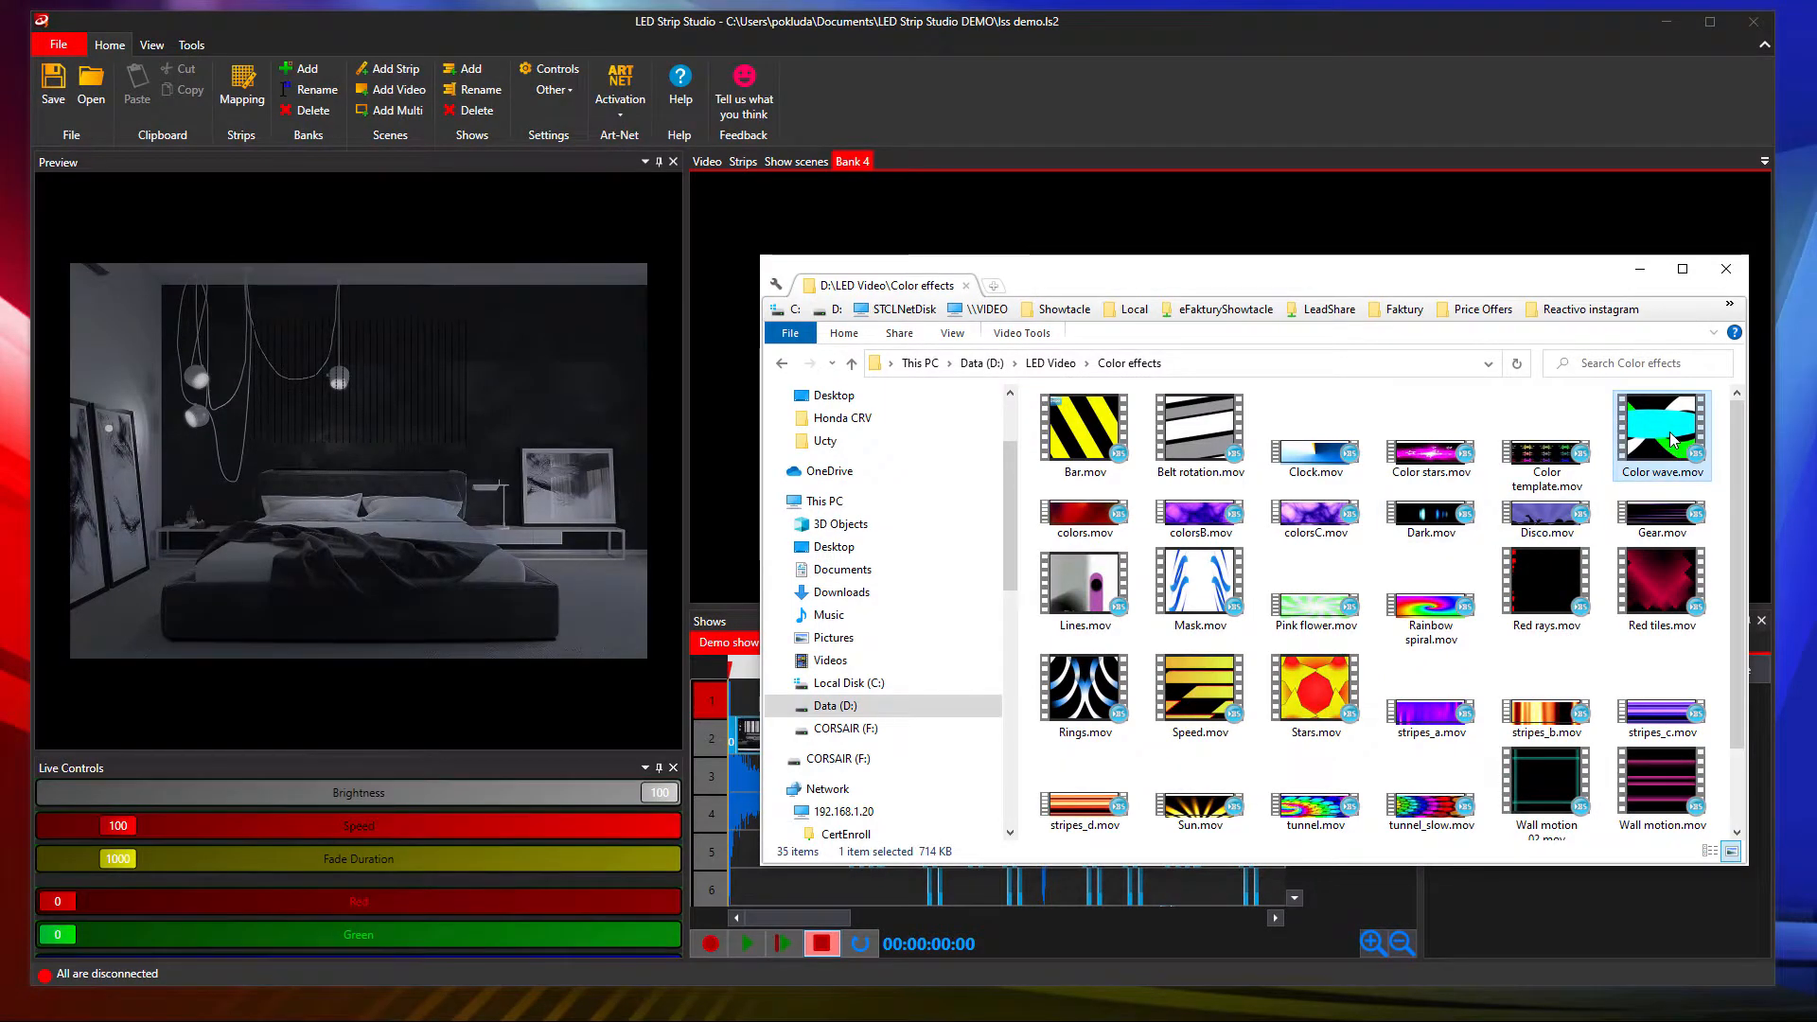
Drop Color wave.mov into Bank 4, convert it at 1280x720 and play the new Color wave scene.
{"action": "left_click_drag", "start_coordinate": [1477, 438], "coordinate": [975, 269]}
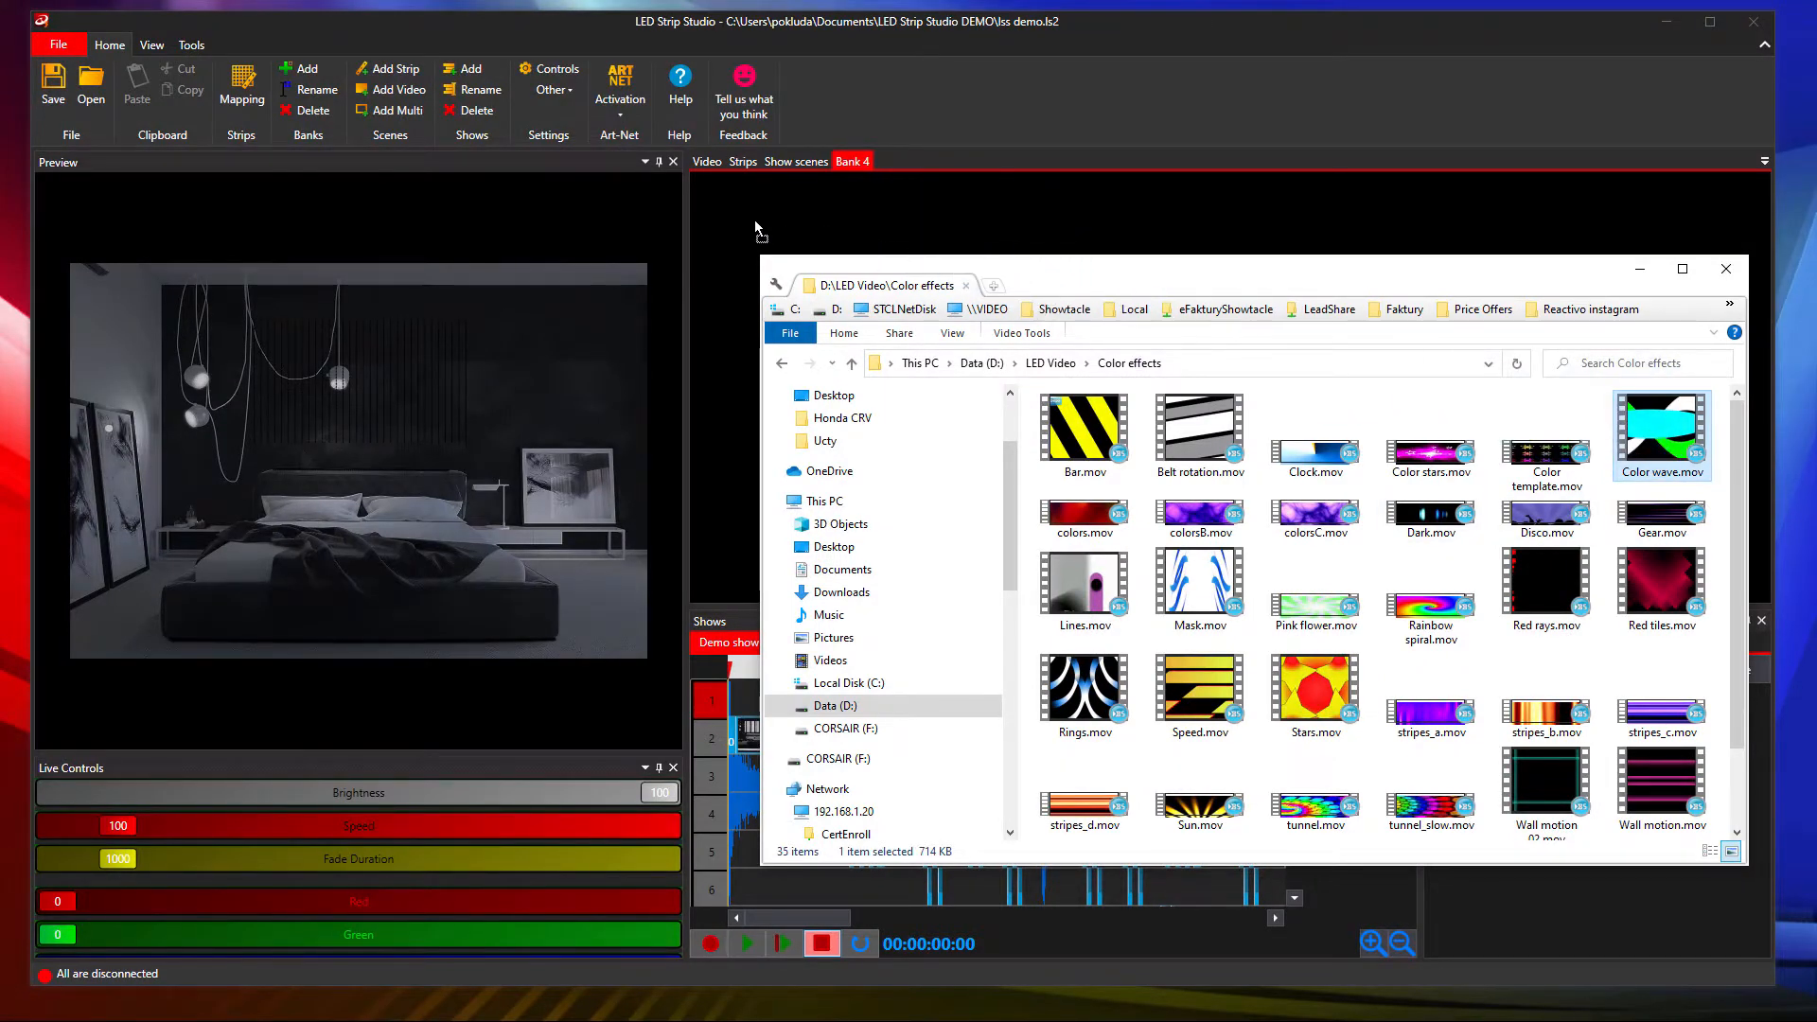
{"action": "left_click_drag", "start_coordinate": [757, 227], "coordinate": [757, 225]}
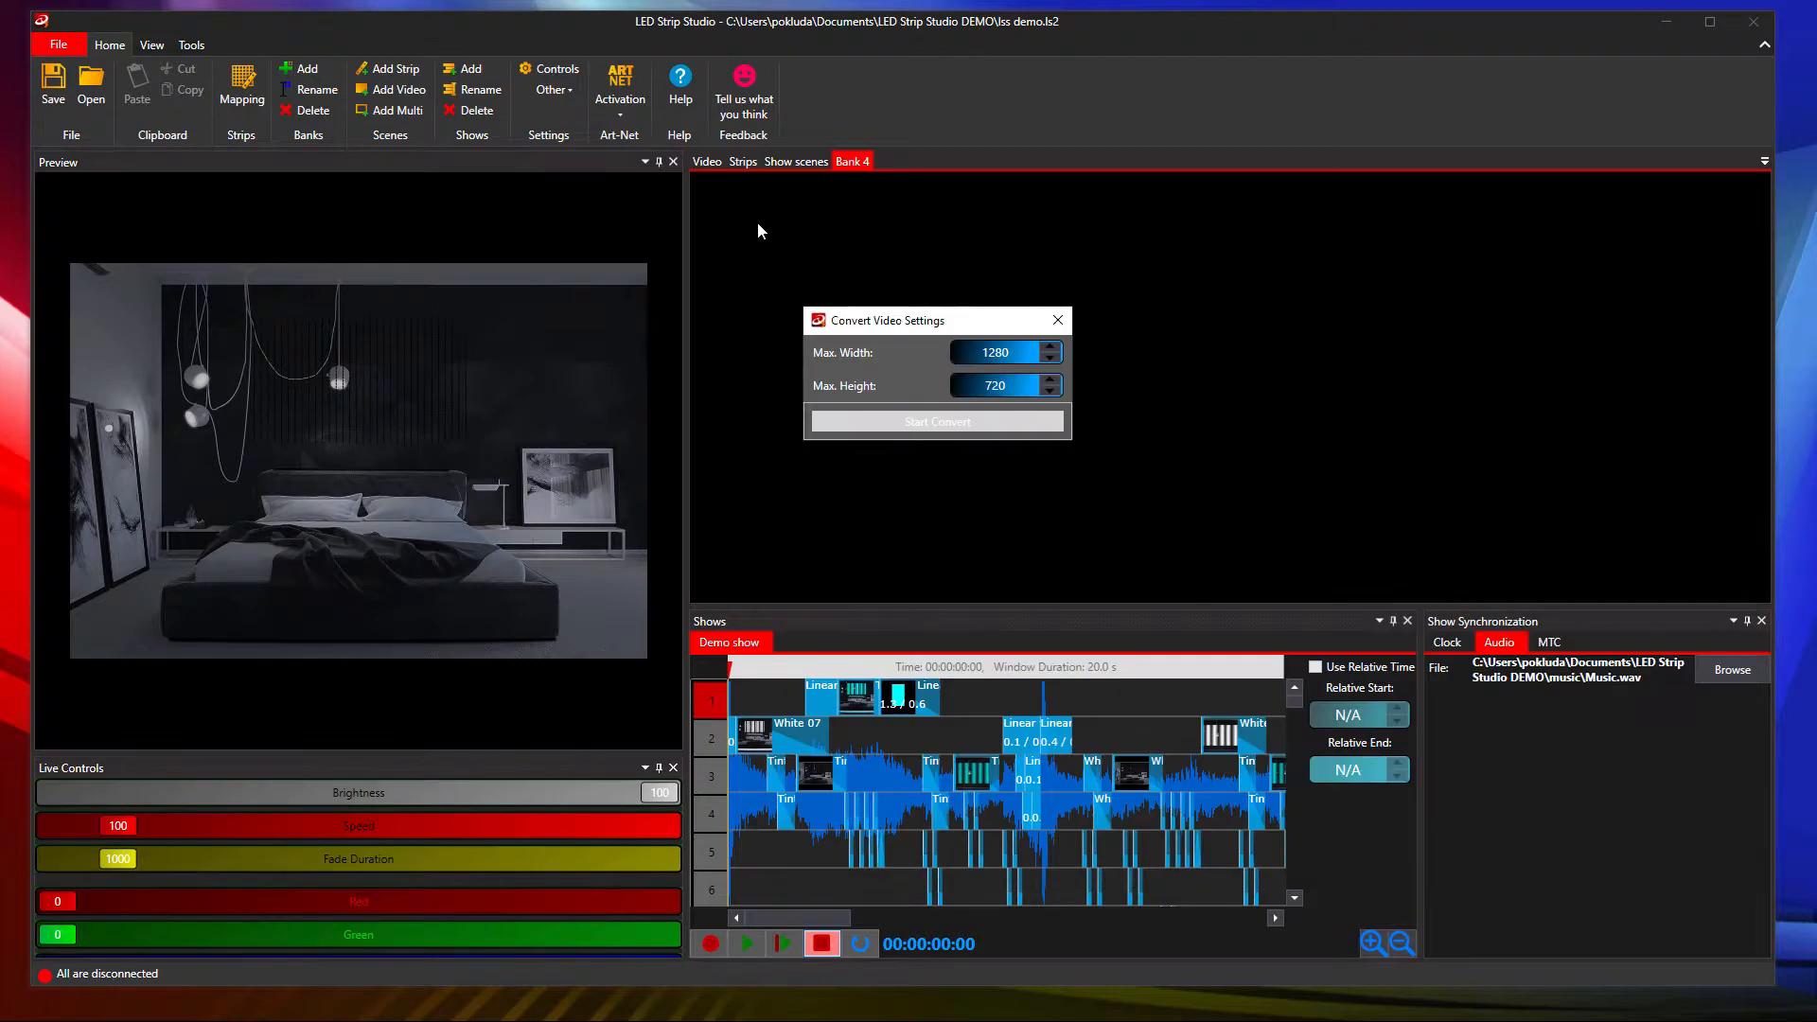
{"action": "left_click", "coordinate": [907, 421]}
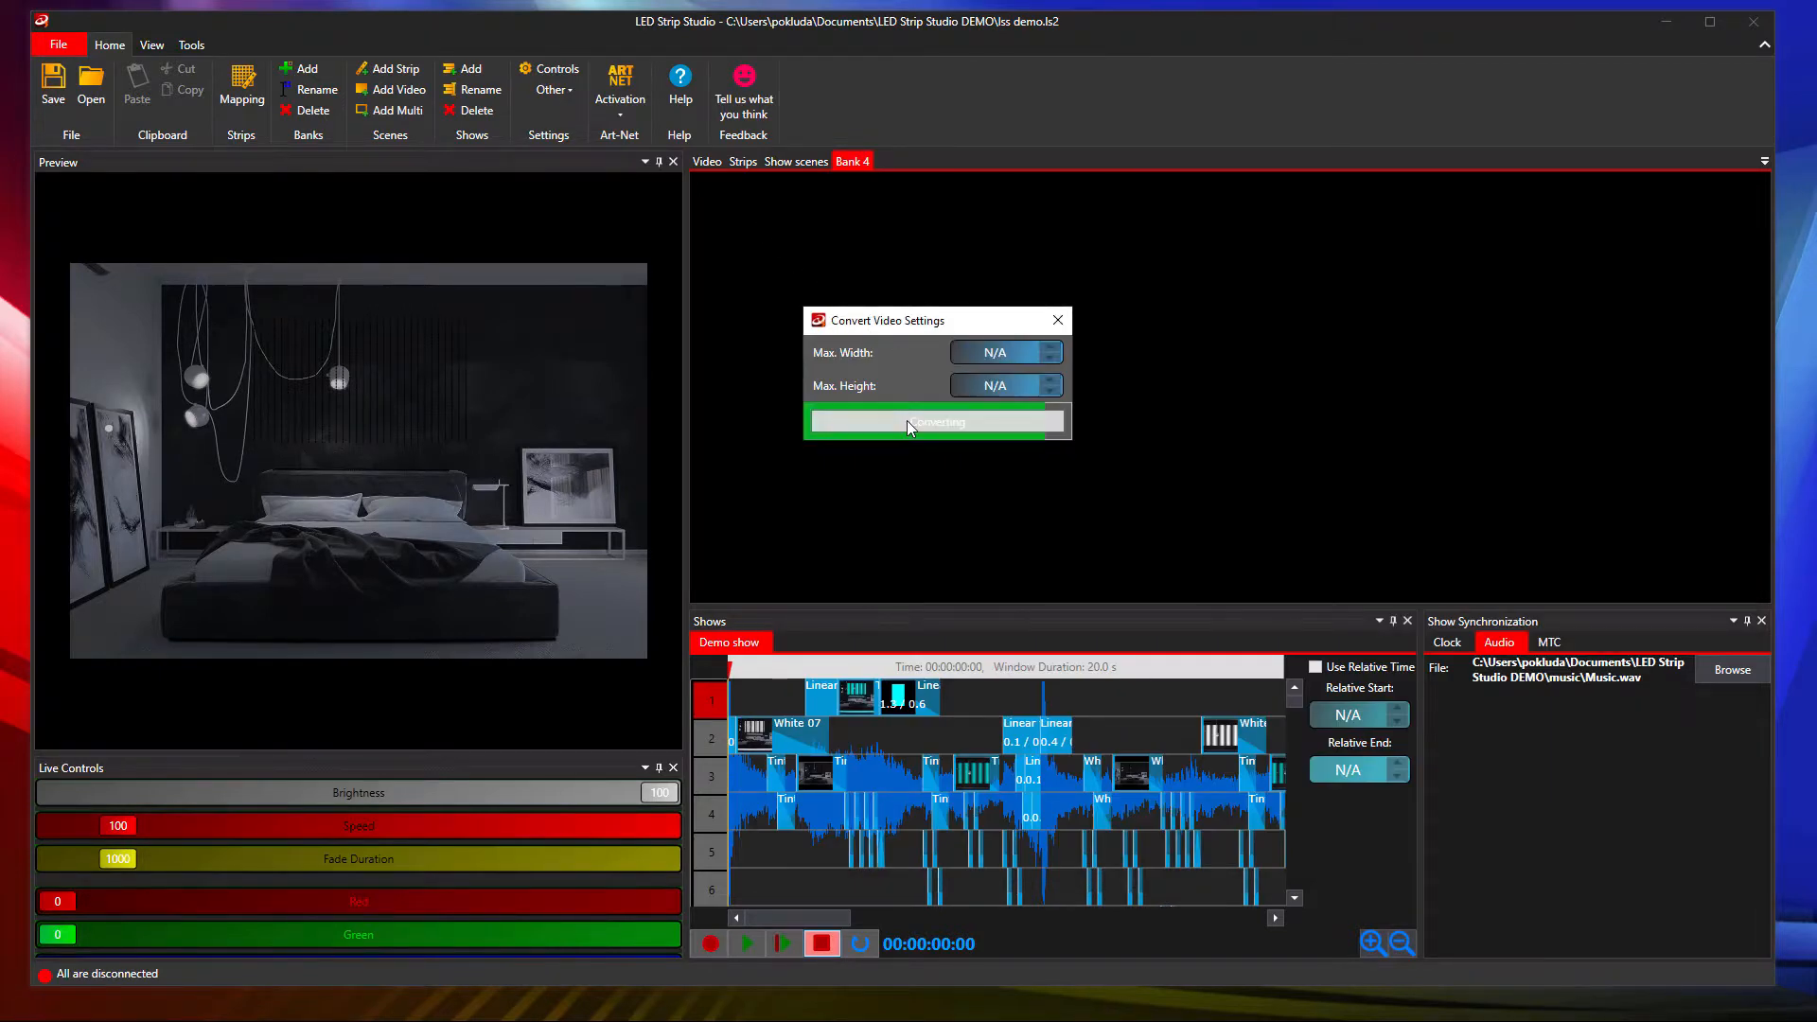
{"action": "left_click", "coordinate": [739, 242]}
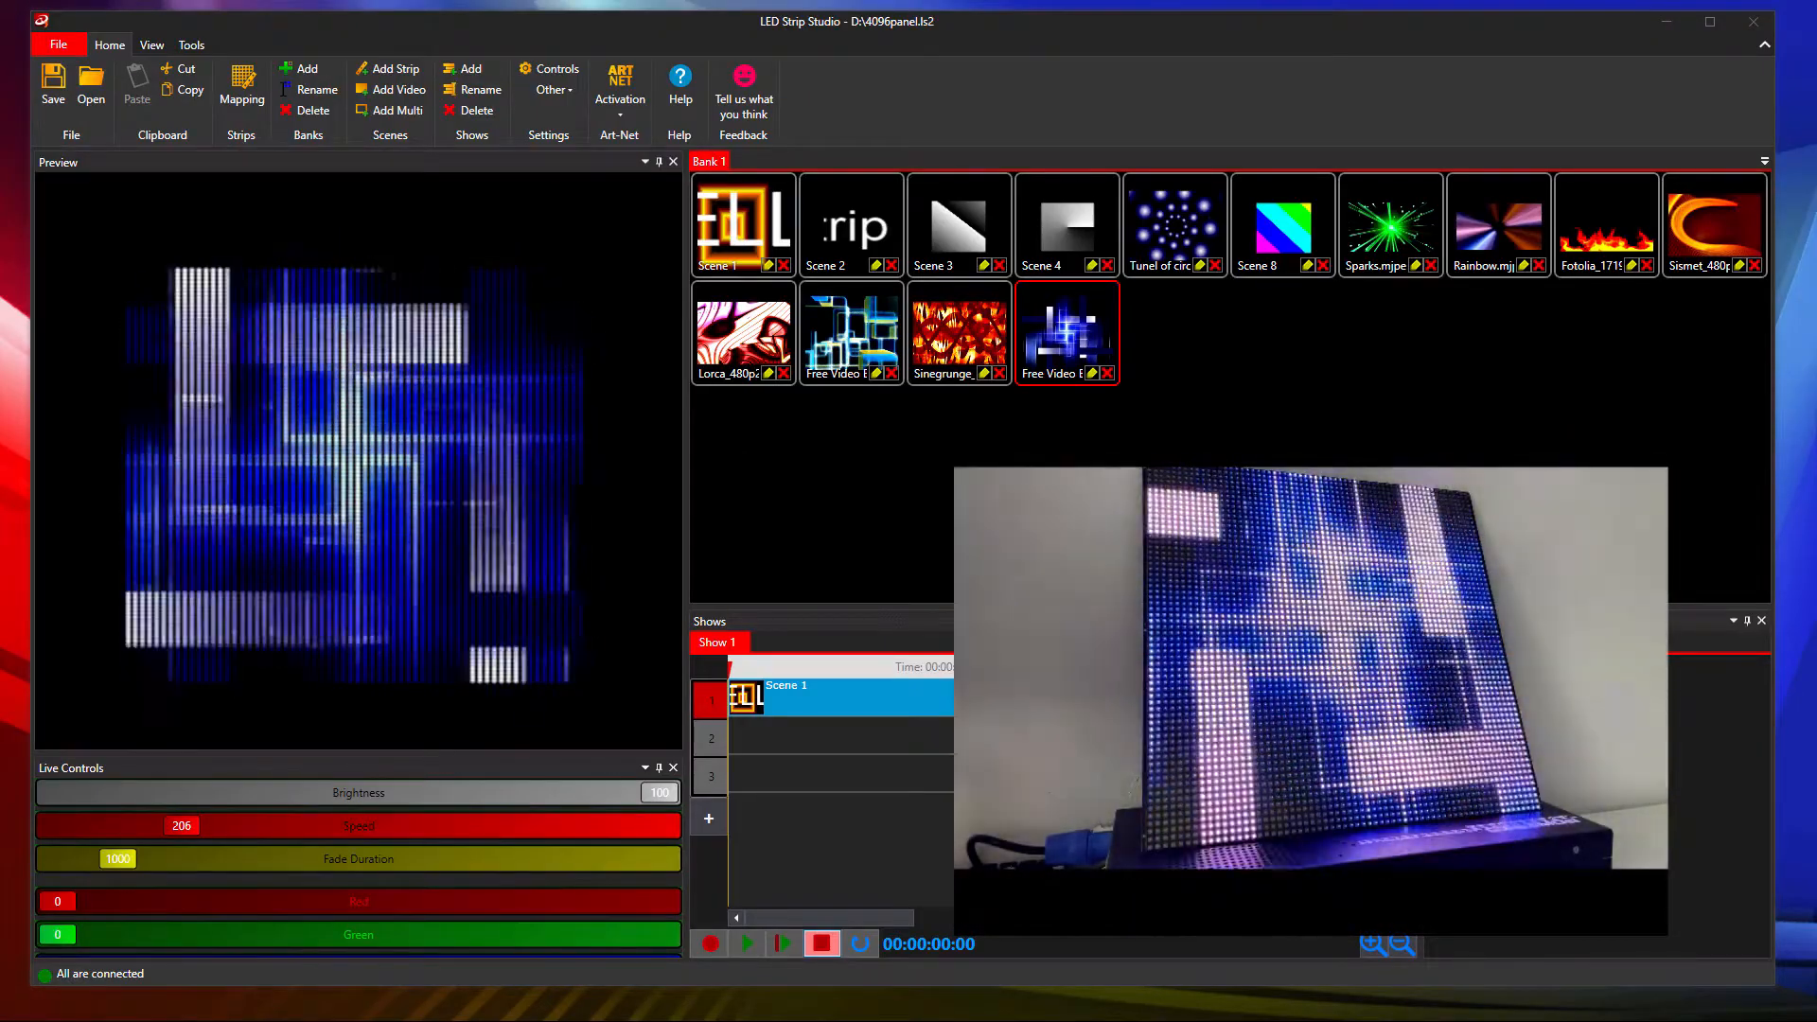
Play the Rainbow and Sismet scenes on the panel and lower the Live Controls speed to 128.
{"action": "left_click", "coordinate": [1480, 230]}
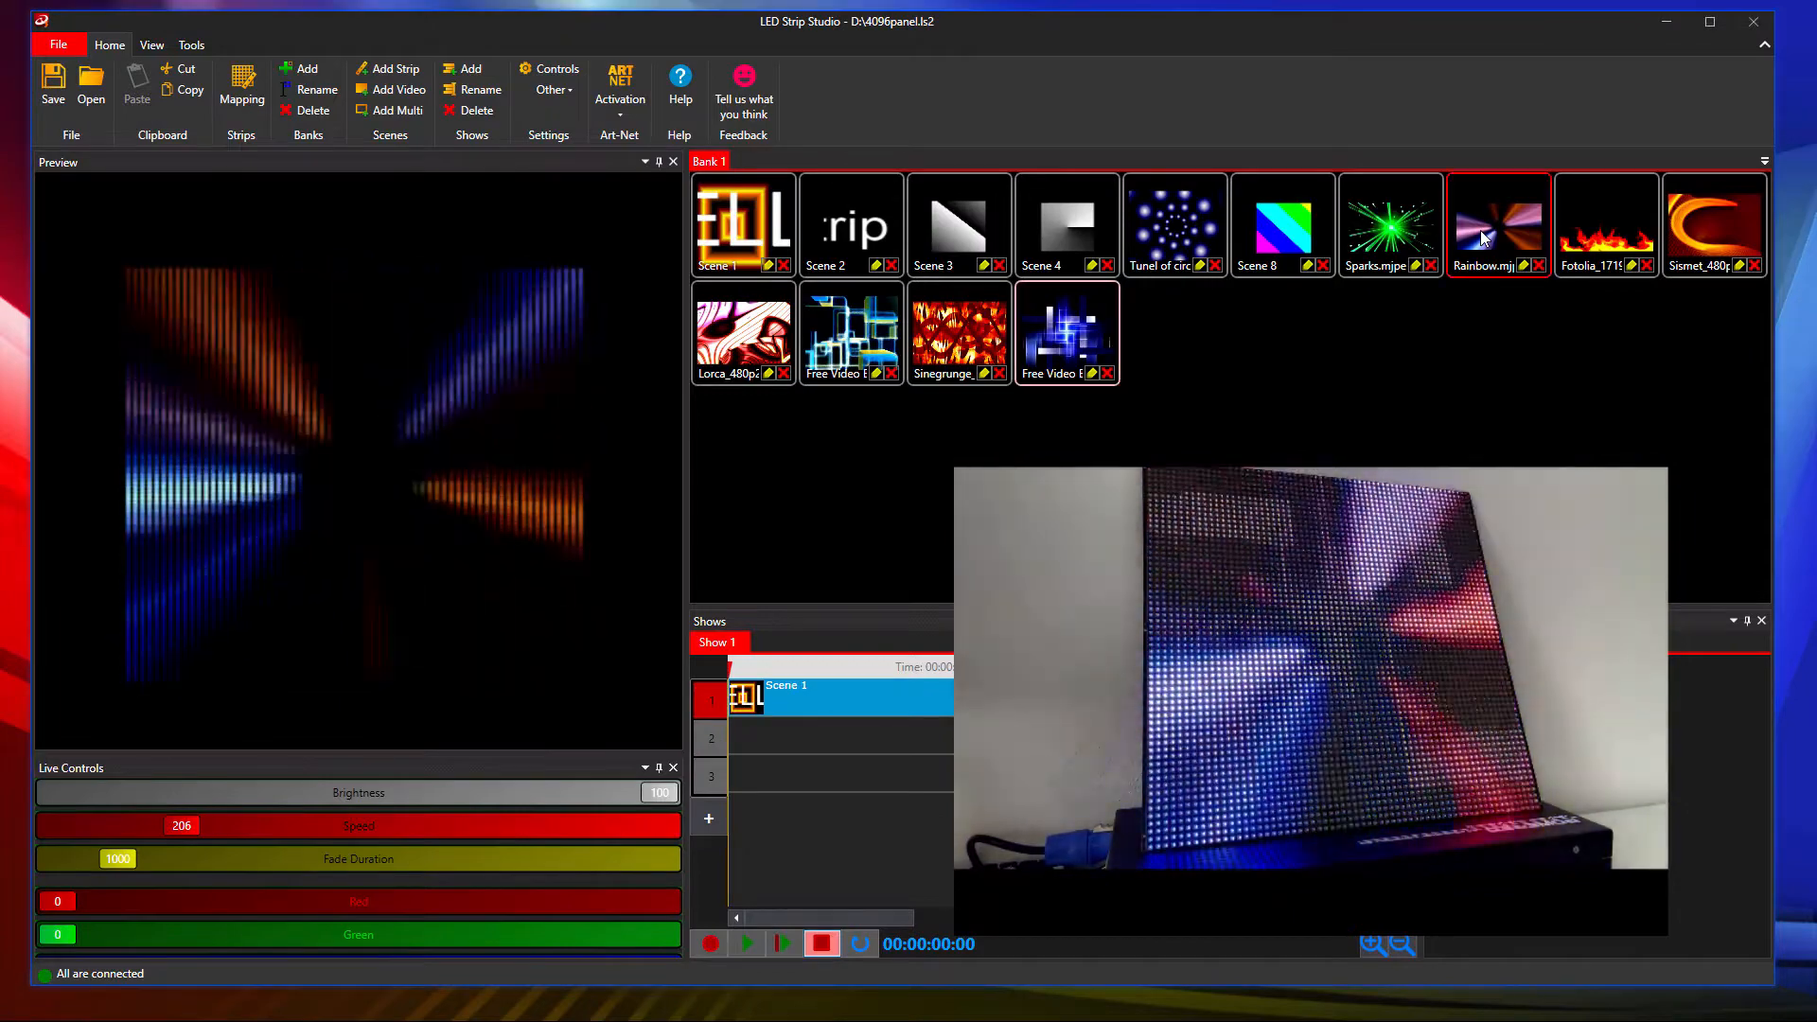
{"action": "left_click", "coordinate": [1698, 219]}
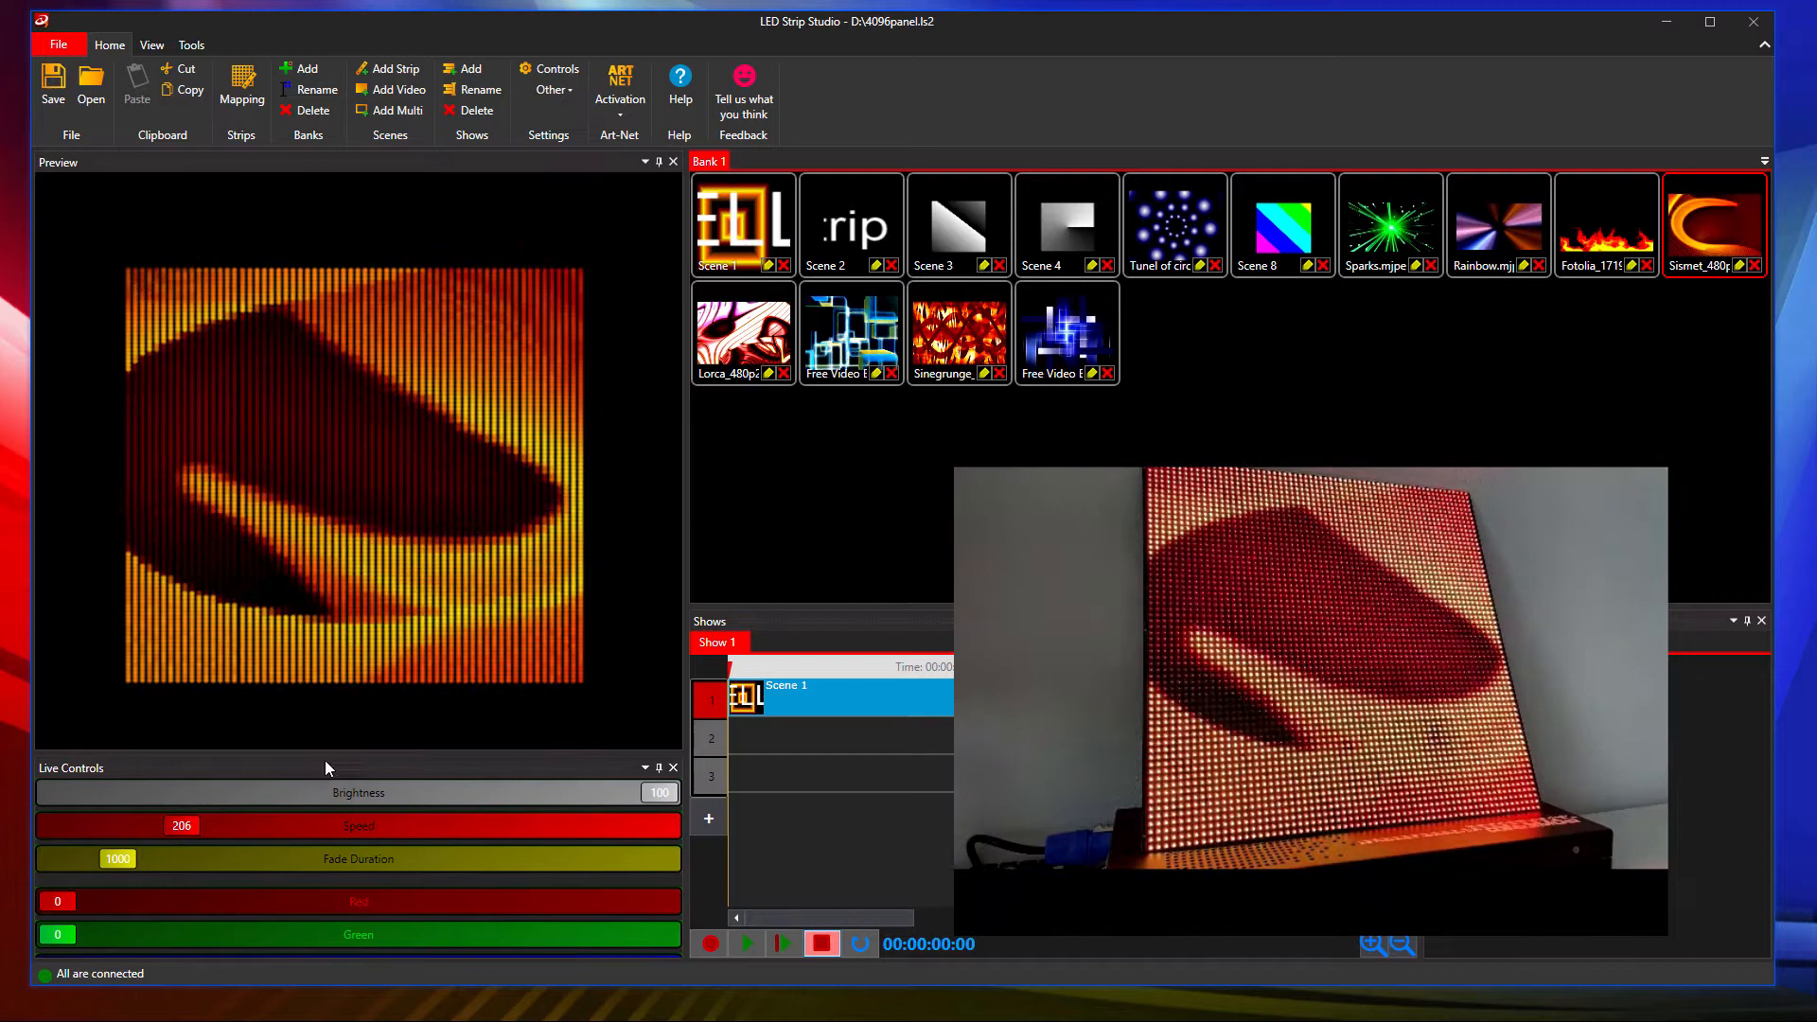
{"action": "left_click_drag", "start_coordinate": [181, 828], "coordinate": [160, 827]}
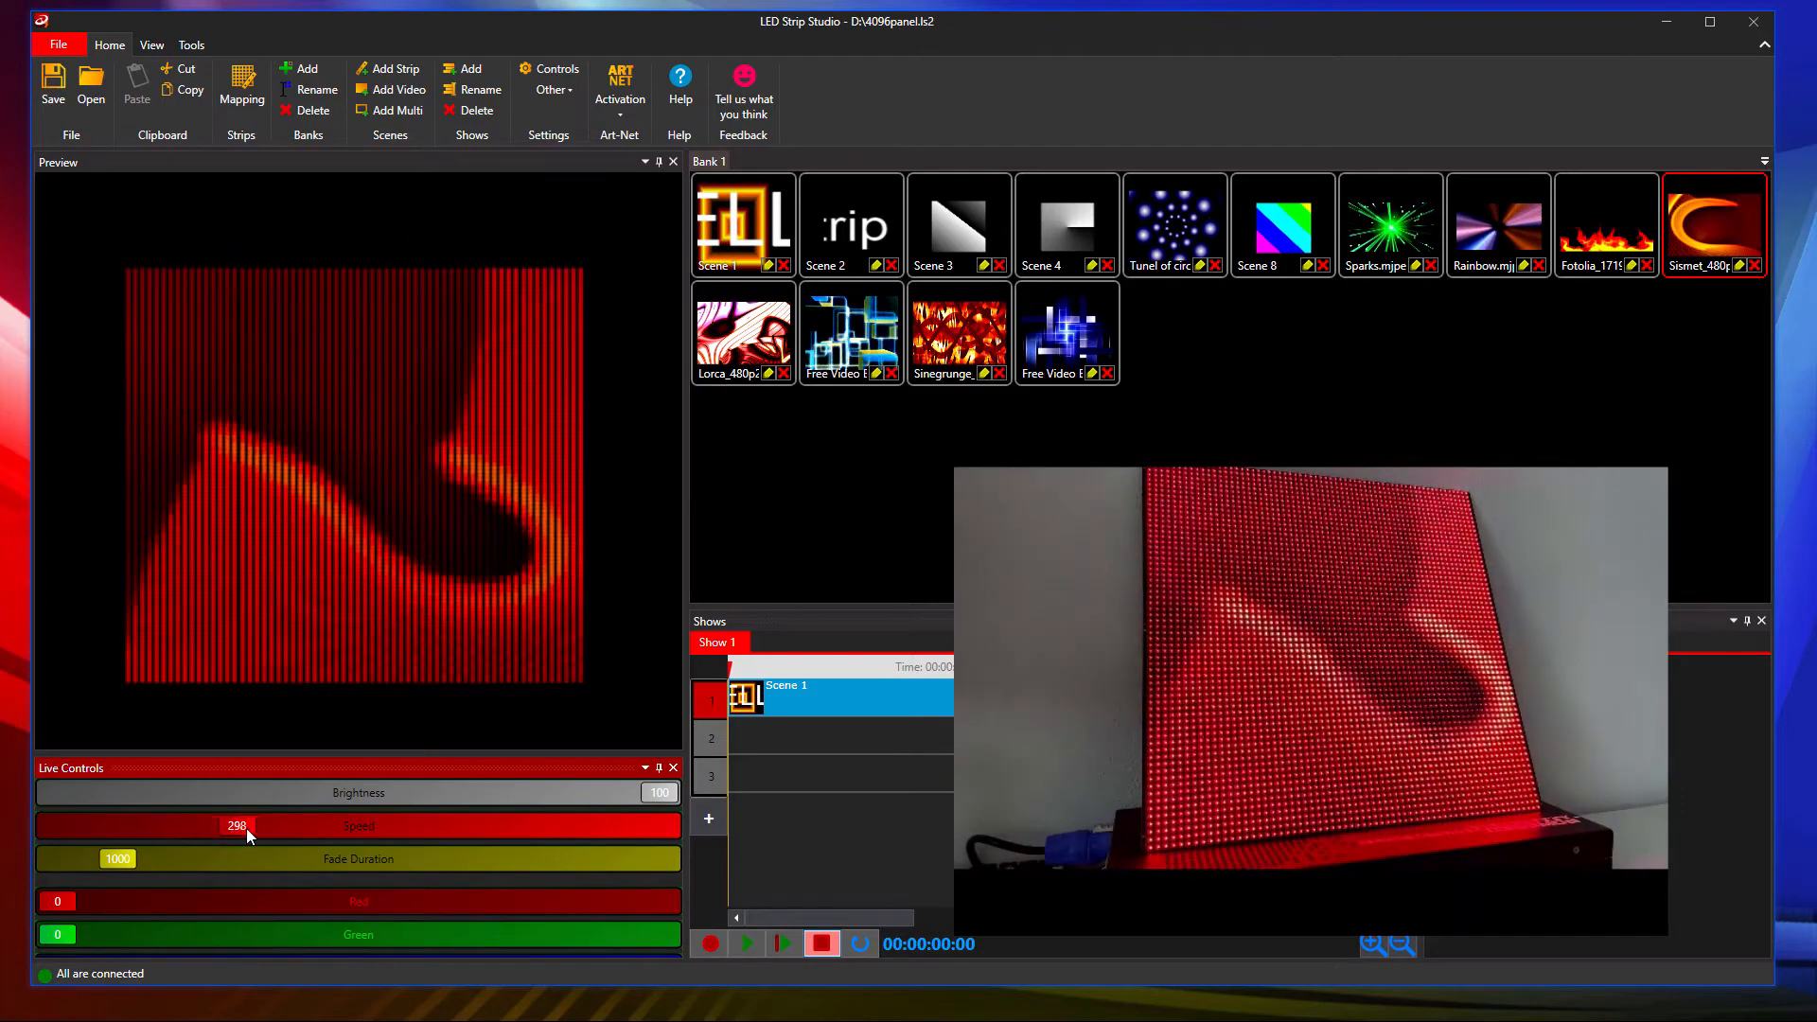
{"action": "left_click_drag", "start_coordinate": [333, 833], "coordinate": [158, 827]}
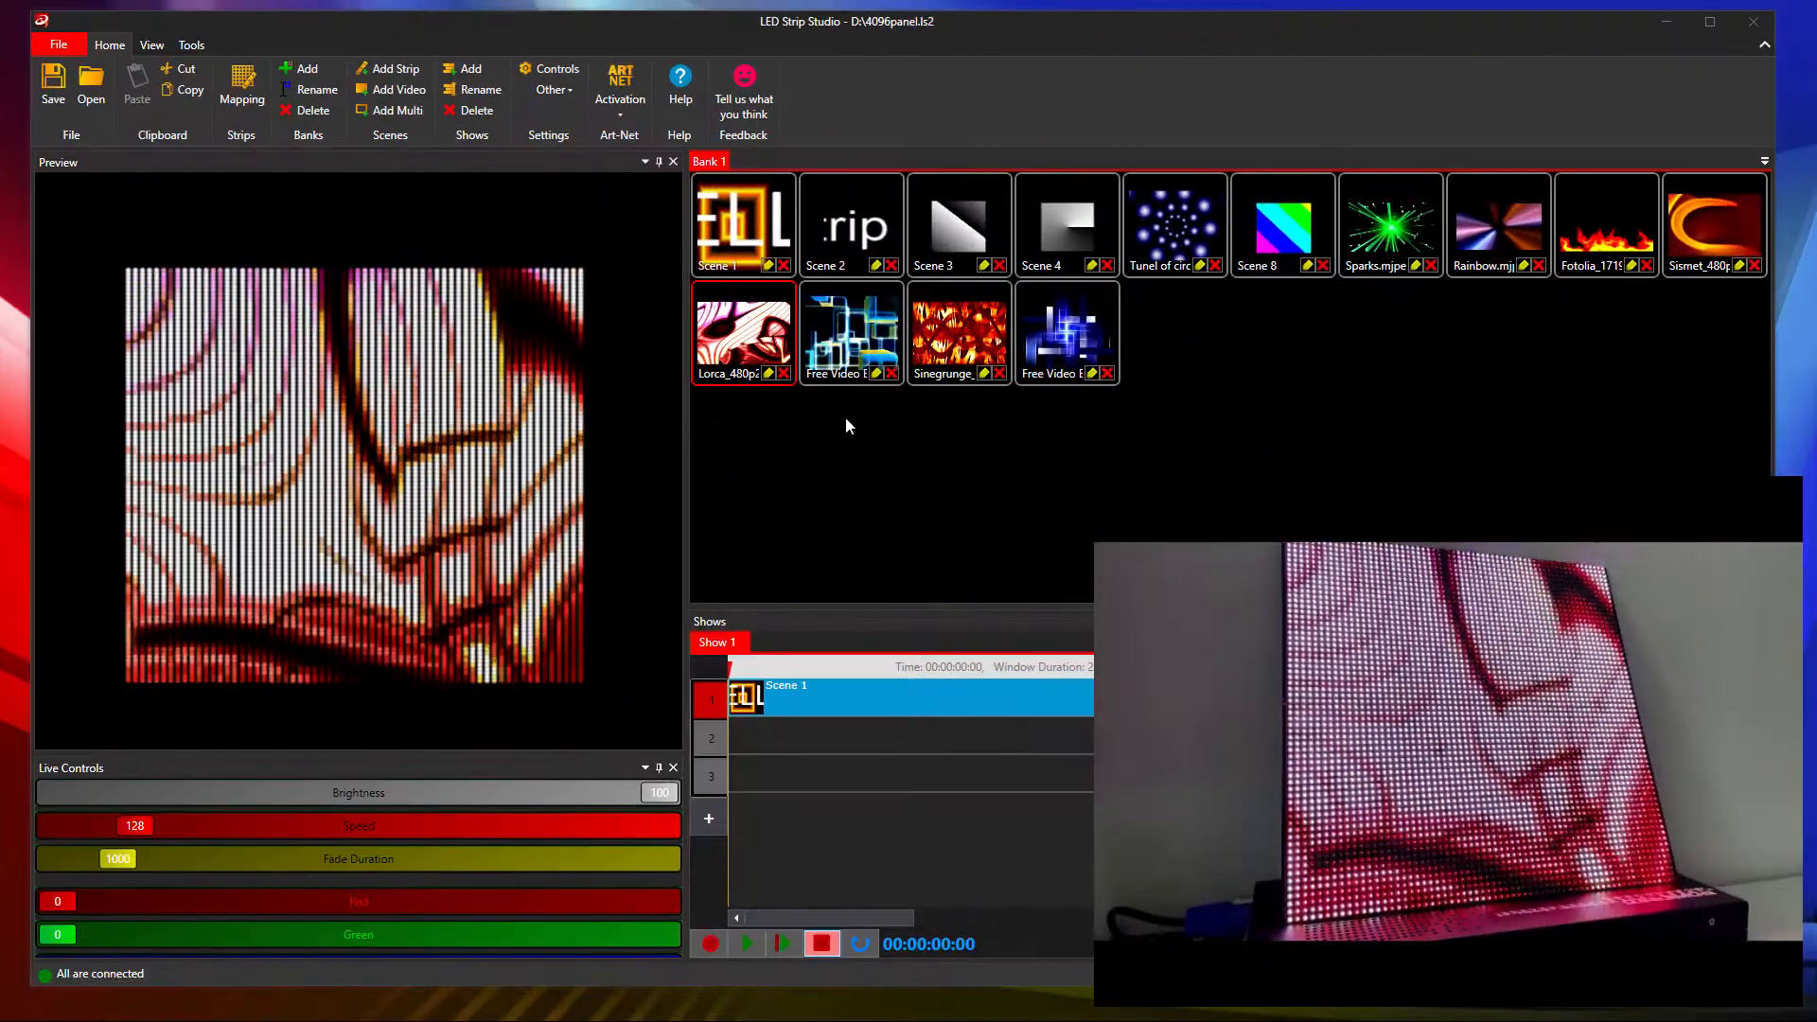
Play the Free Video background scene, then switch back to the Lorca video scene.
{"action": "left_click", "coordinate": [851, 336]}
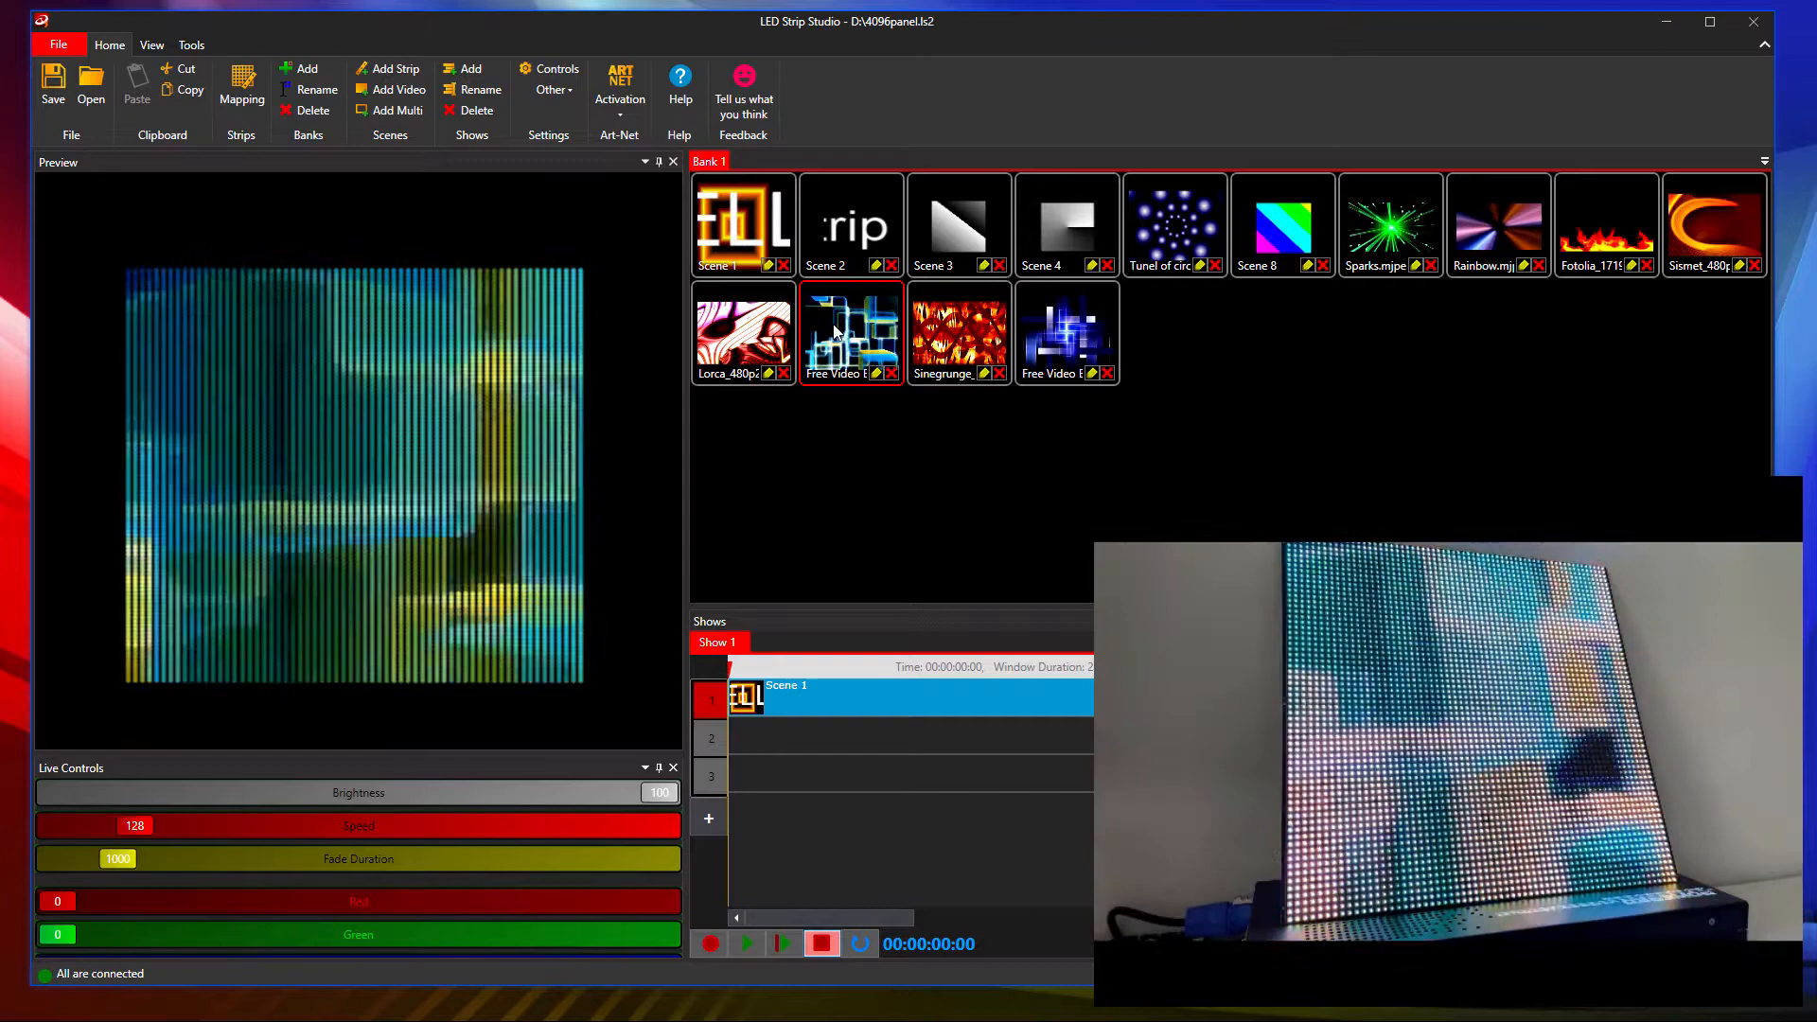
{"action": "left_click", "coordinate": [743, 330]}
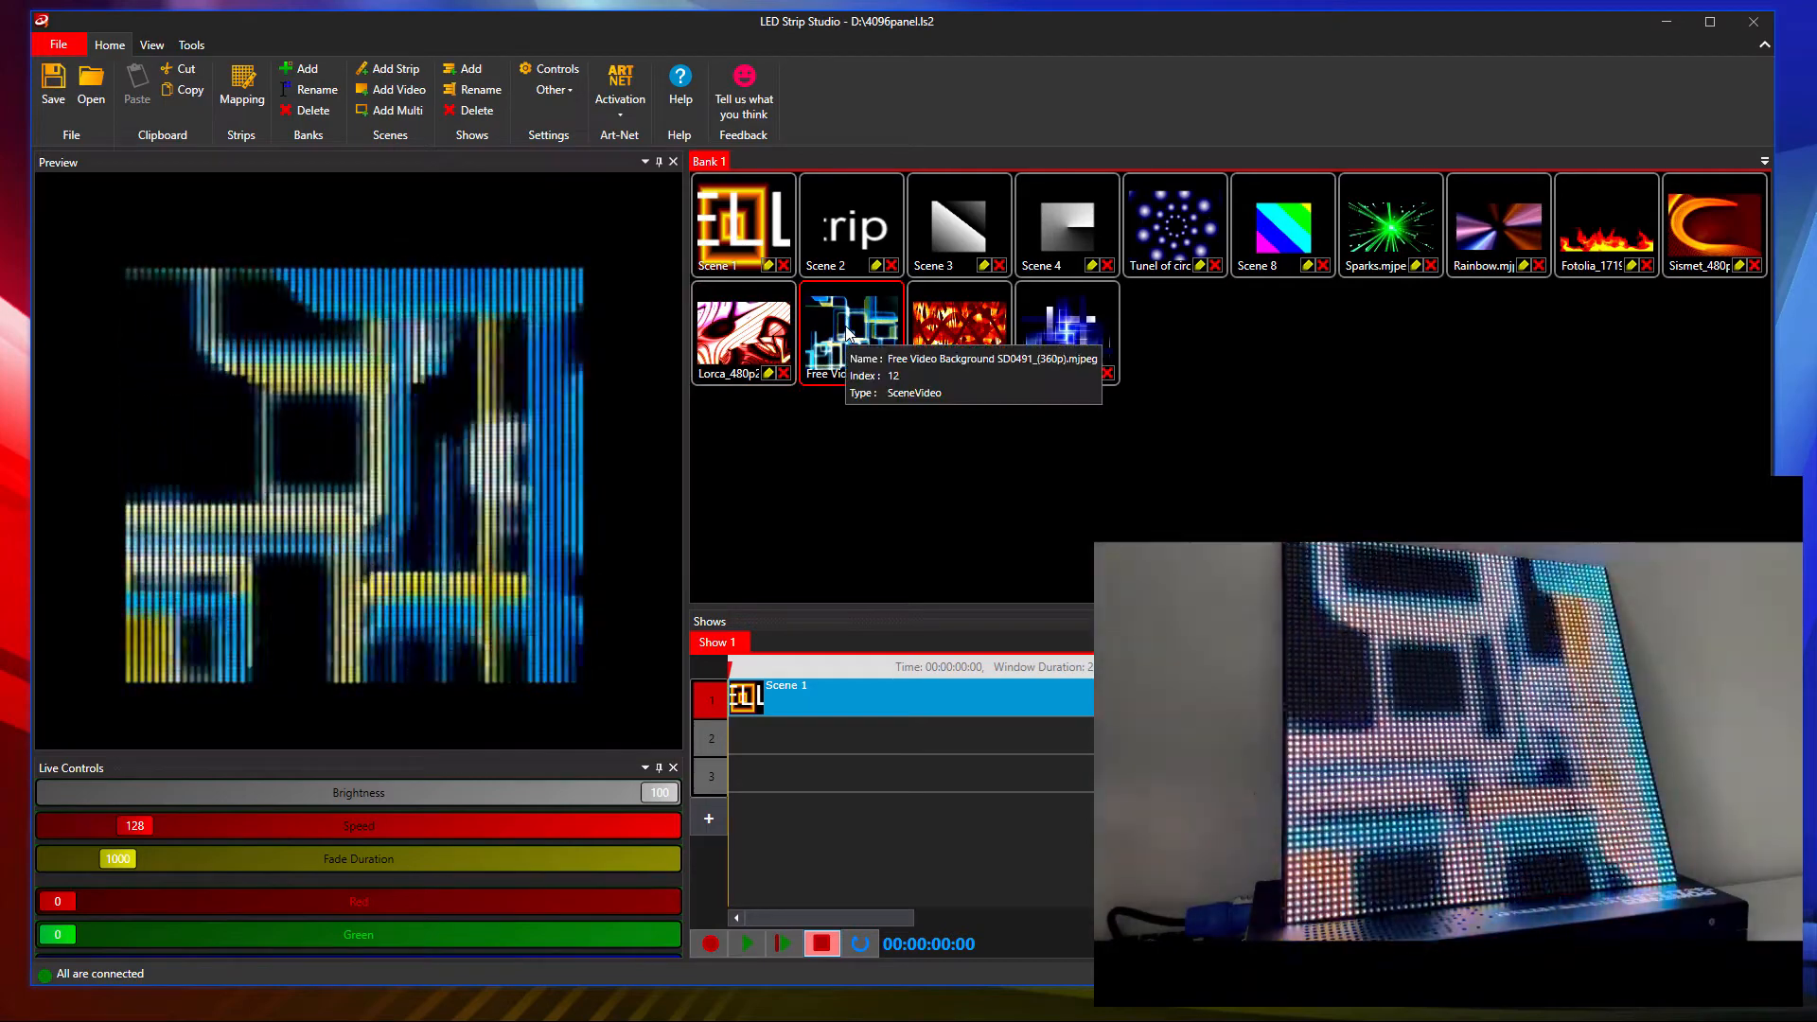
{"action": "left_click", "coordinate": [744, 328]}
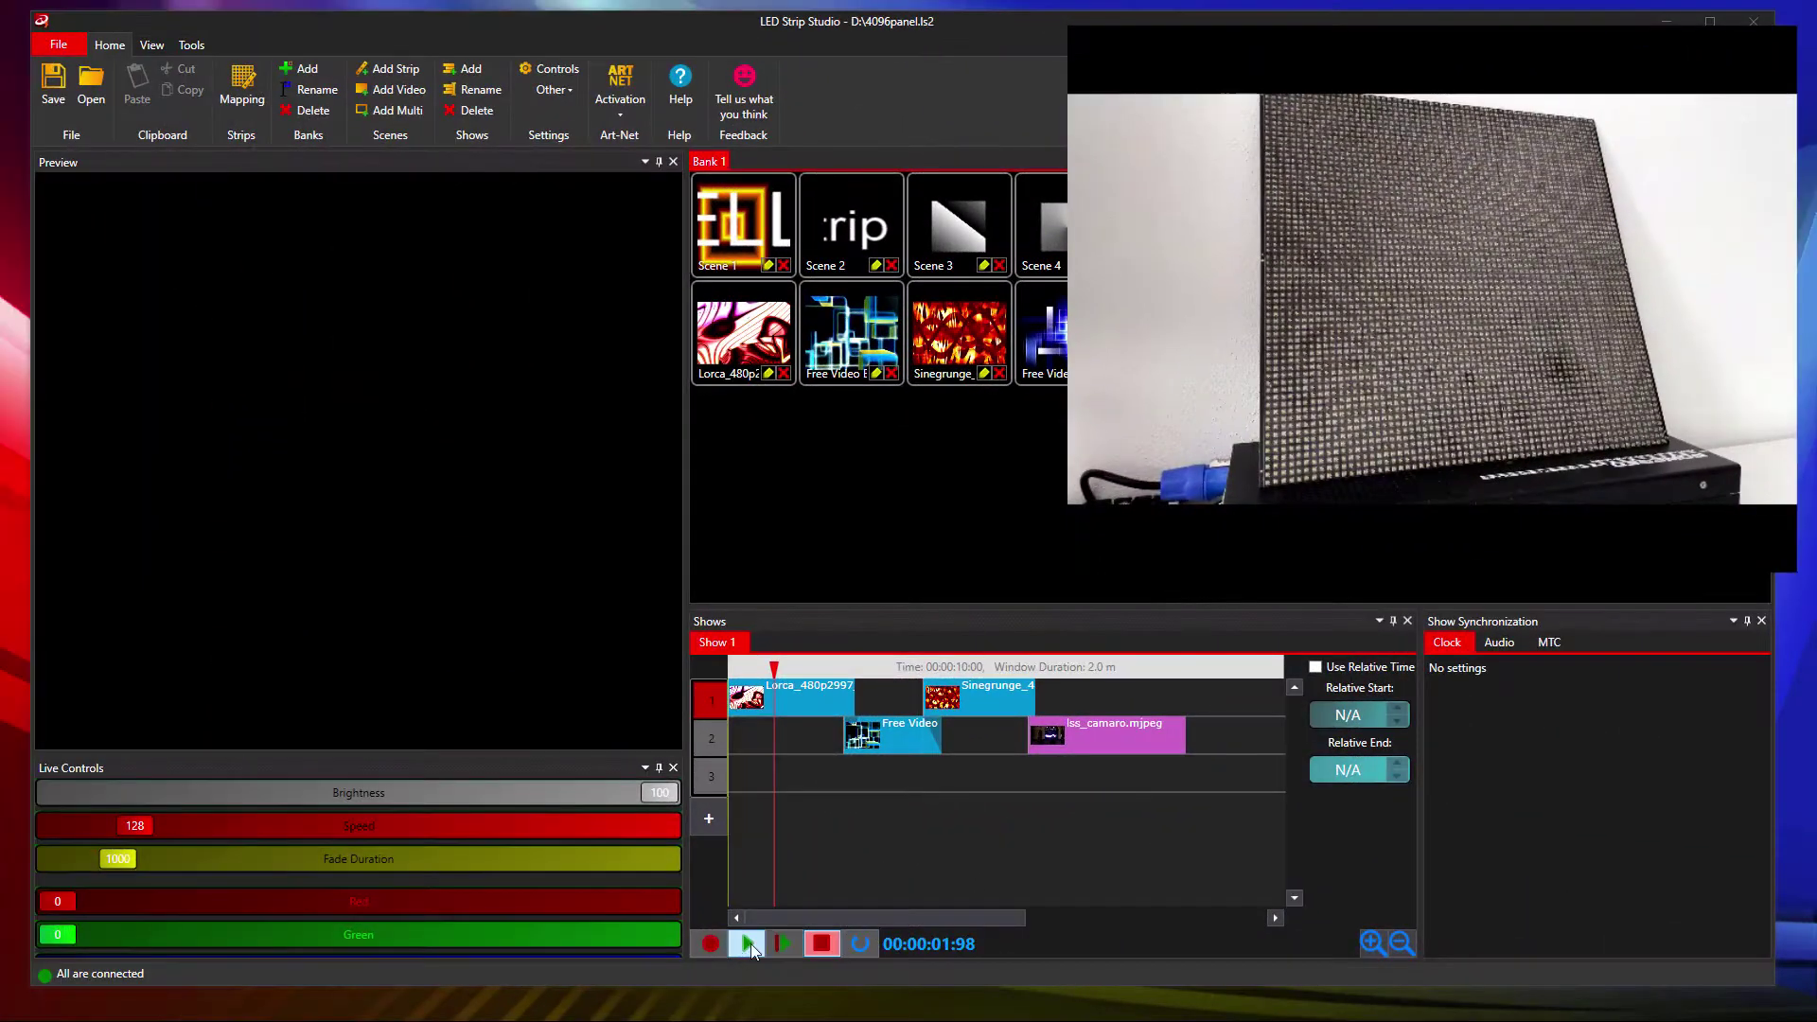
Play the Show 1 timeline and scrub the playhead to several later moments in it.
{"action": "left_click", "coordinate": [749, 943]}
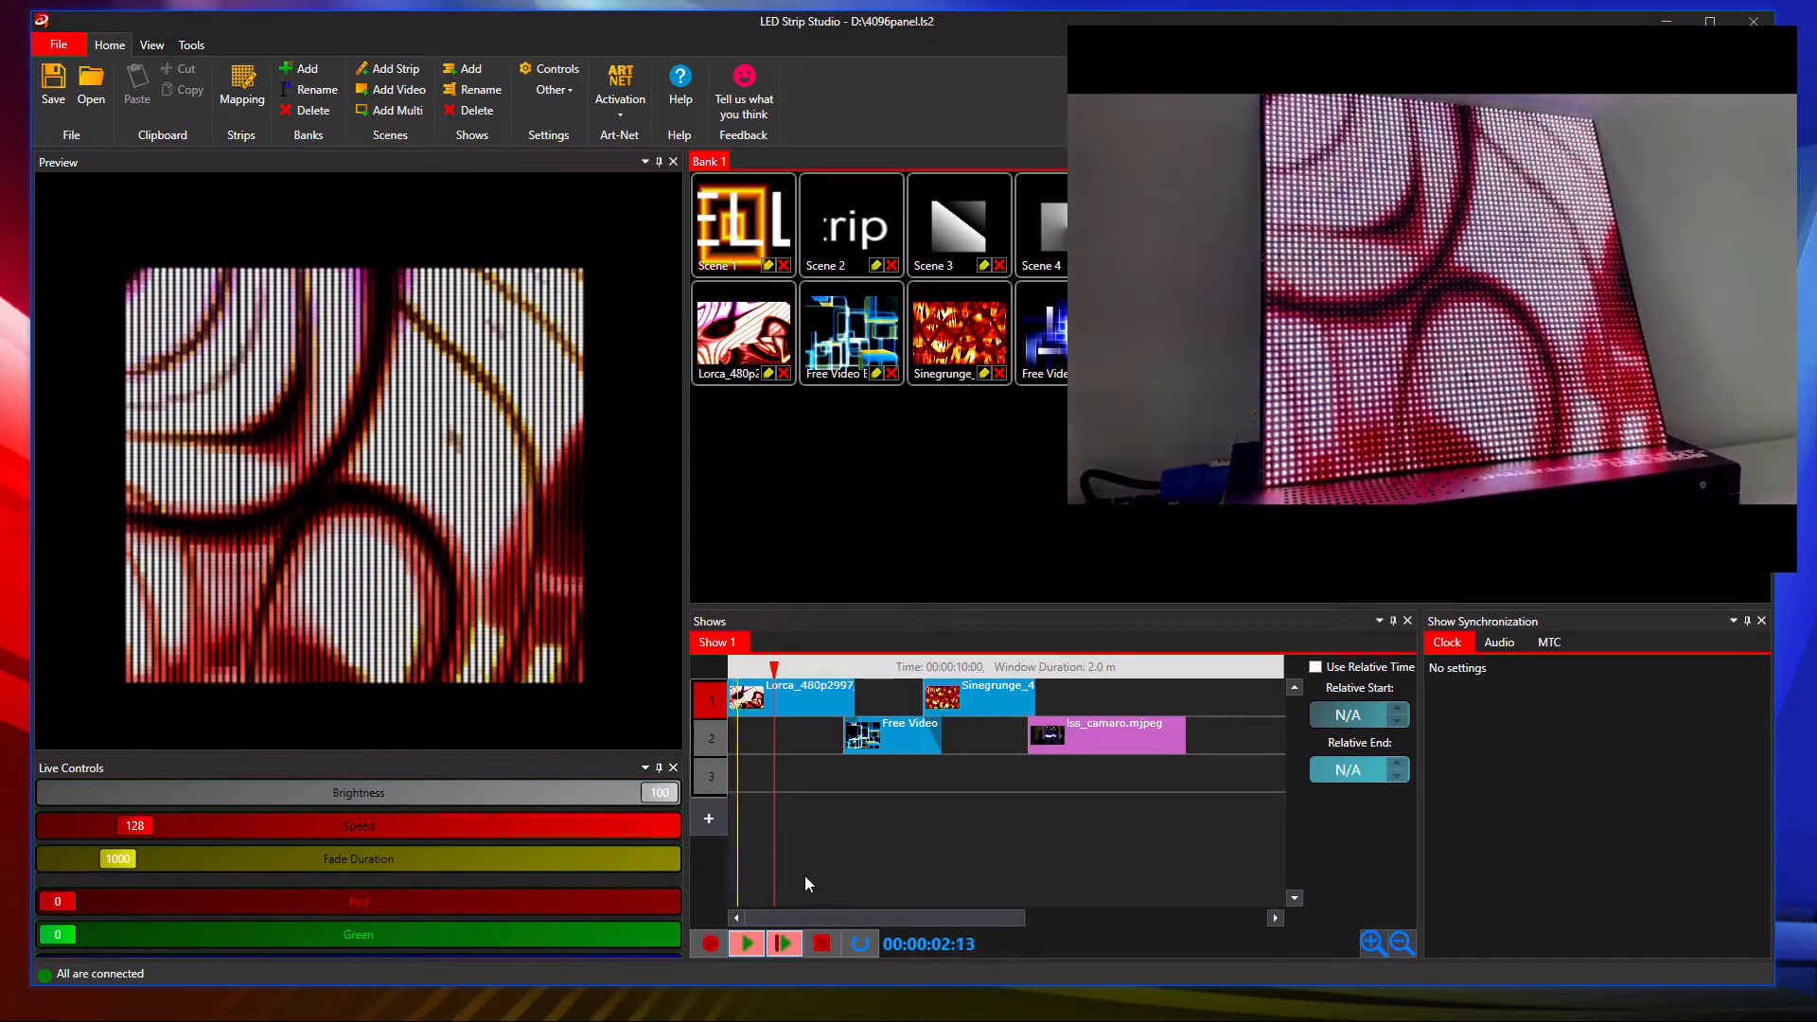
{"action": "left_click", "coordinate": [819, 668]}
{"action": "left_click_drag", "start_coordinate": [832, 669], "coordinate": [938, 668]}
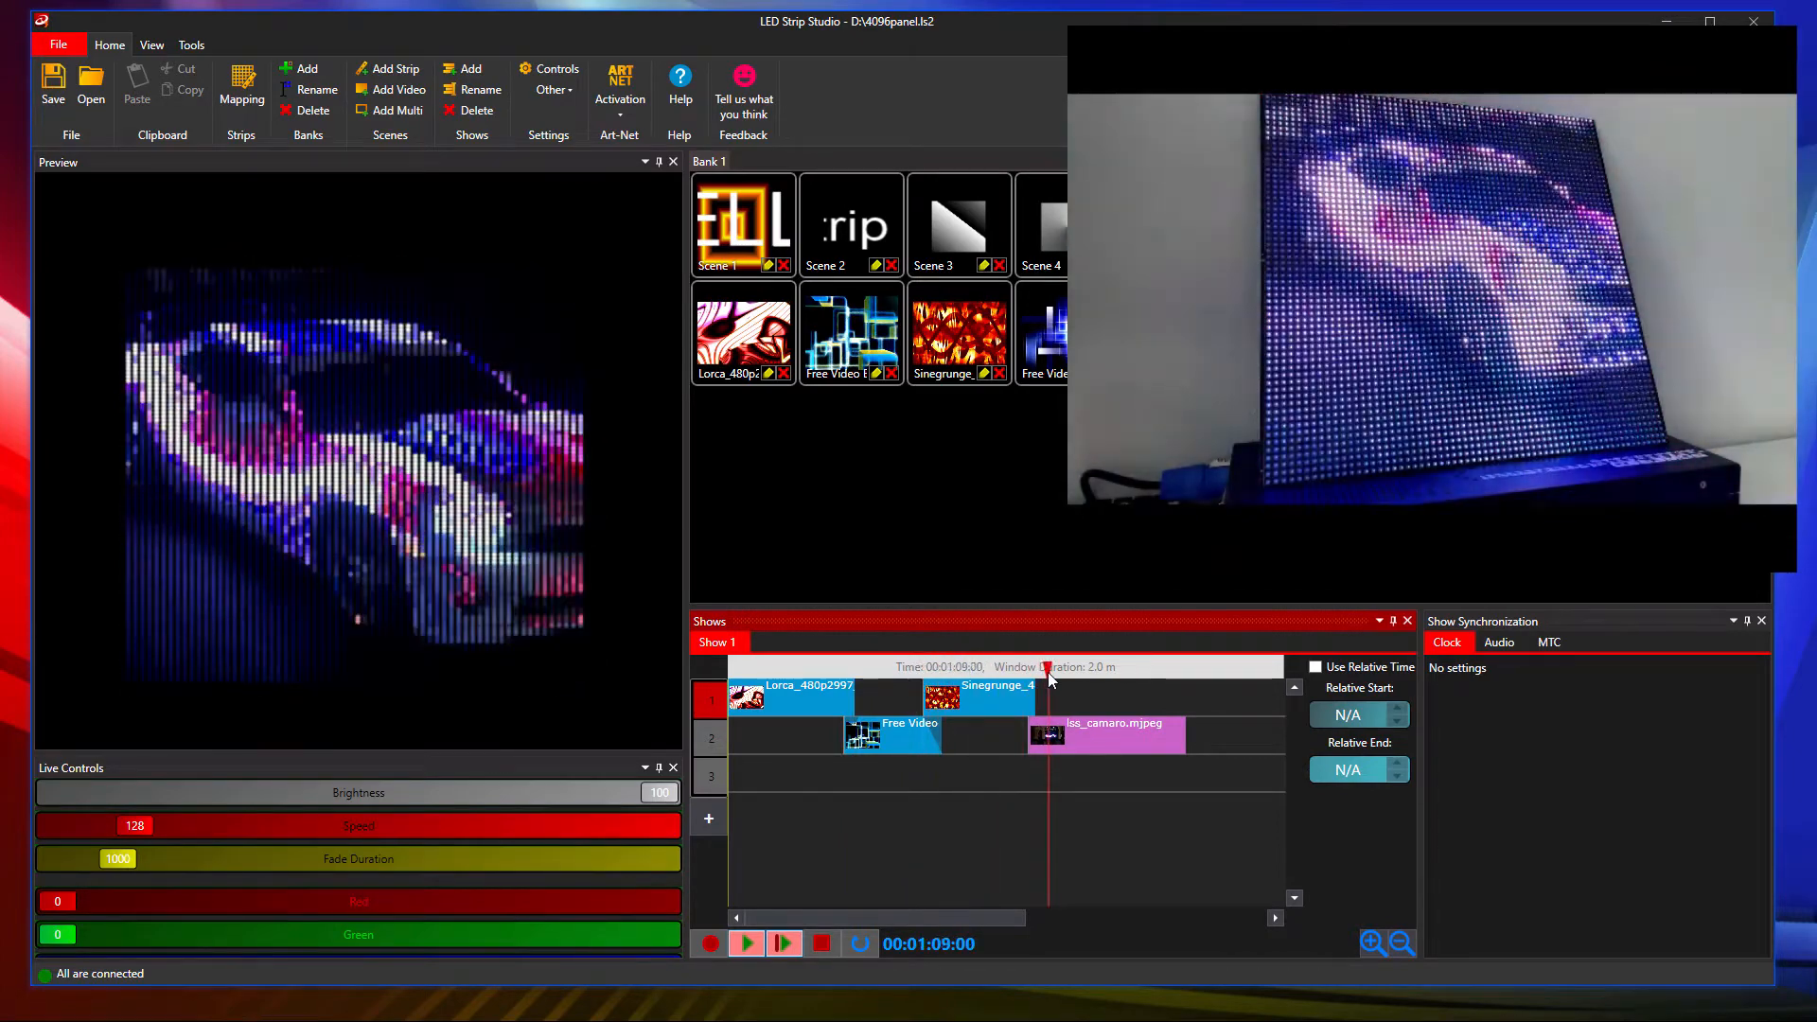
{"action": "mouse_move", "coordinate": [1047, 669]}
{"action": "left_mouse_down"}
{"action": "mouse_move", "coordinate": [1111, 681]}
{"action": "mouse_move", "coordinate": [1032, 675]}
{"action": "left_mouse_up"}
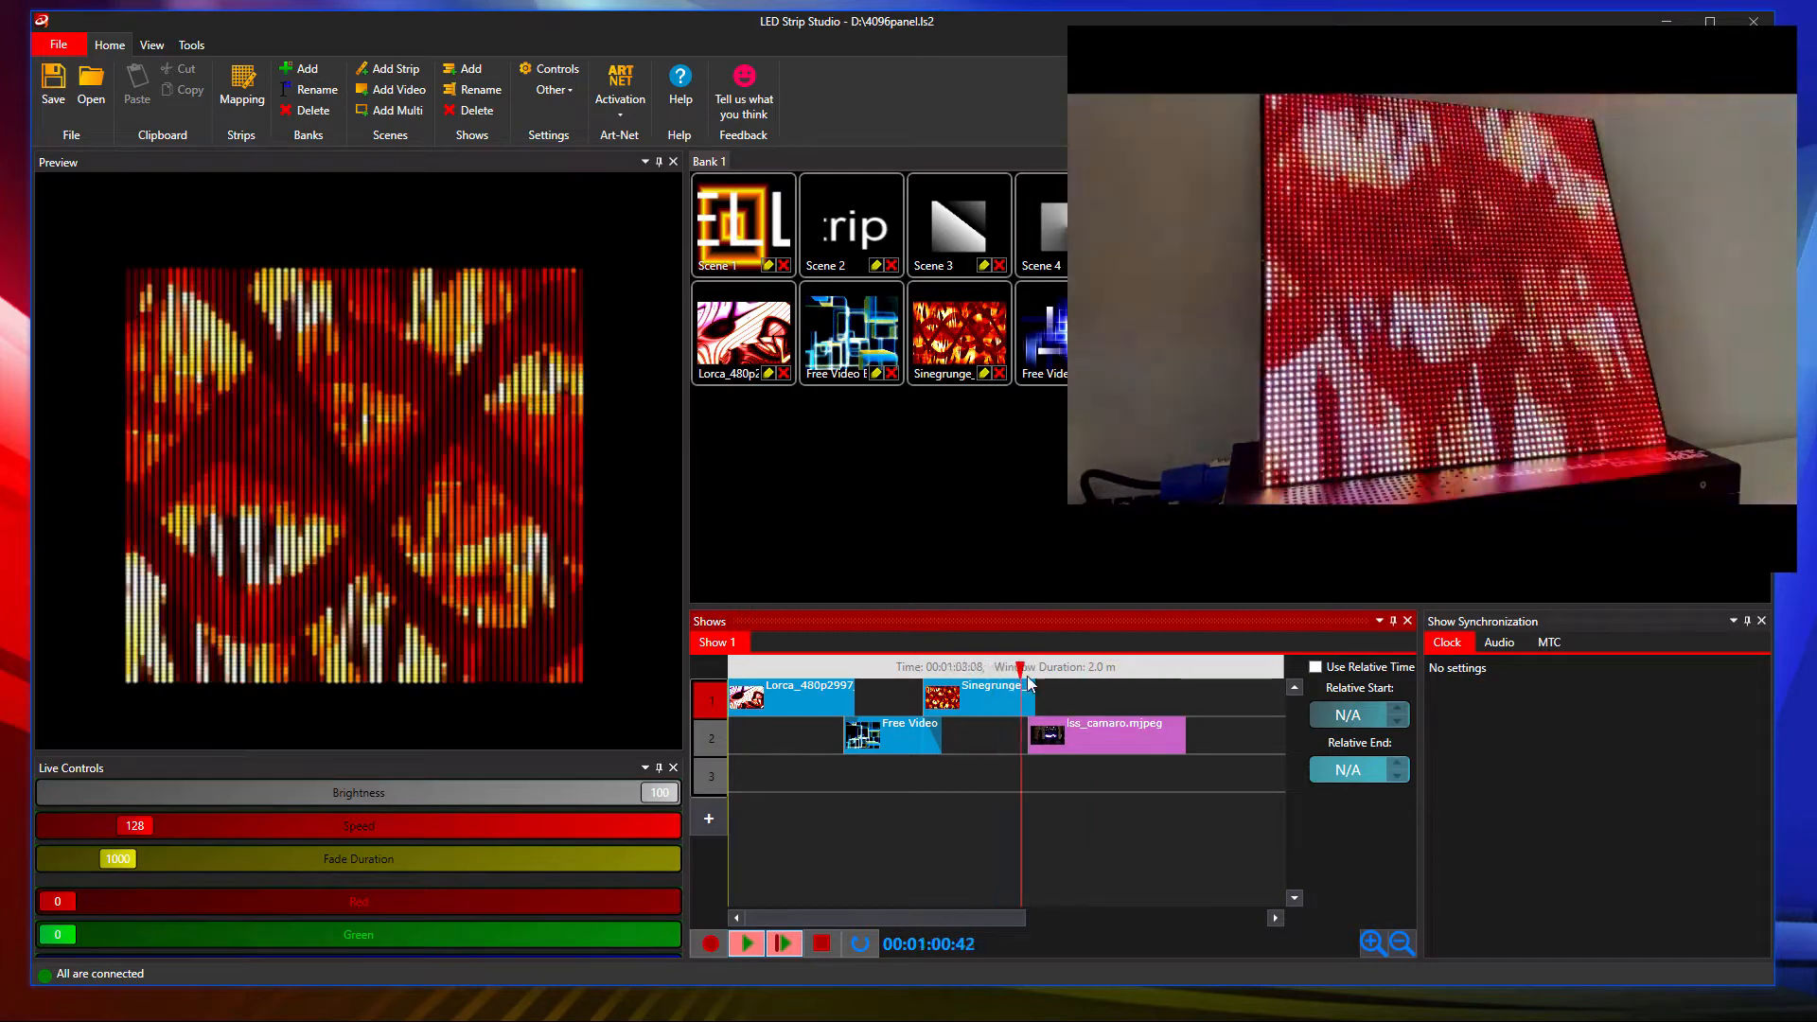
{"action": "left_click", "coordinate": [782, 946]}
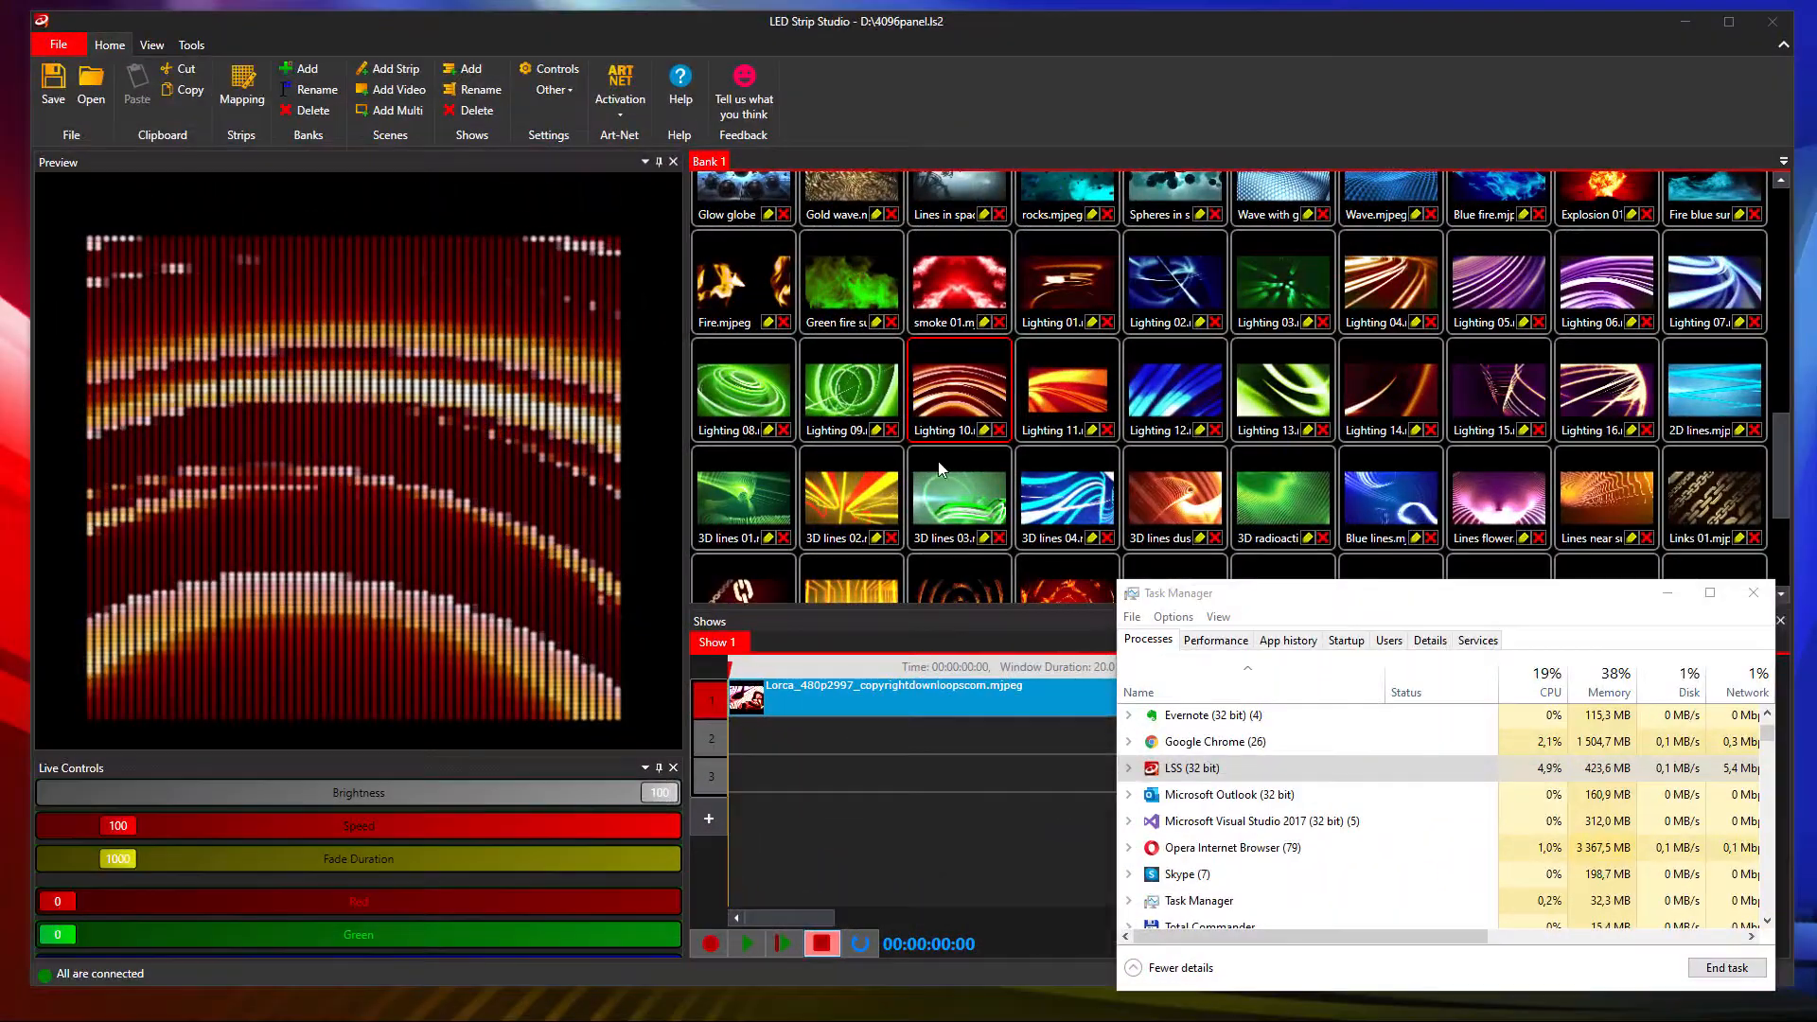
Play the Lighting 11 and Race countdown scenes from the 100+ scene bank with Task Manager showing low memory use.
{"action": "left_click", "coordinate": [1070, 388]}
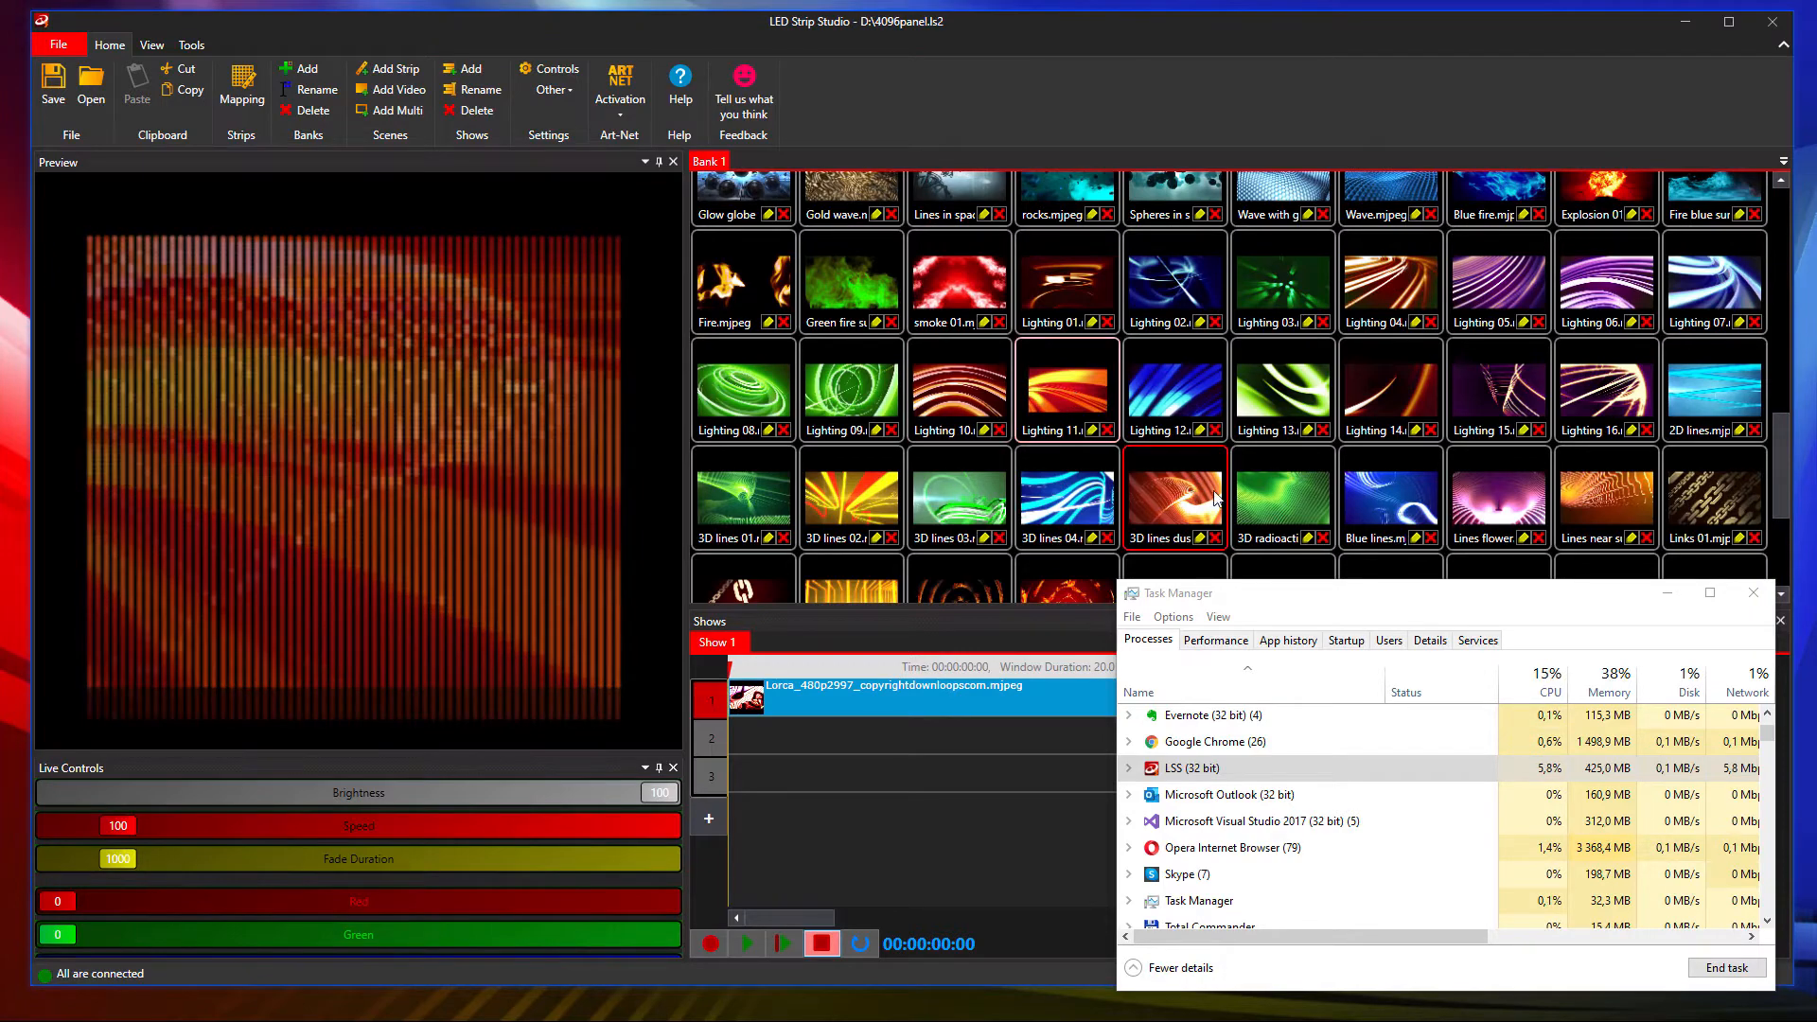
{"action": "scroll", "coordinate": [1446, 428], "scroll_direction": "up", "scroll_amount": 2}
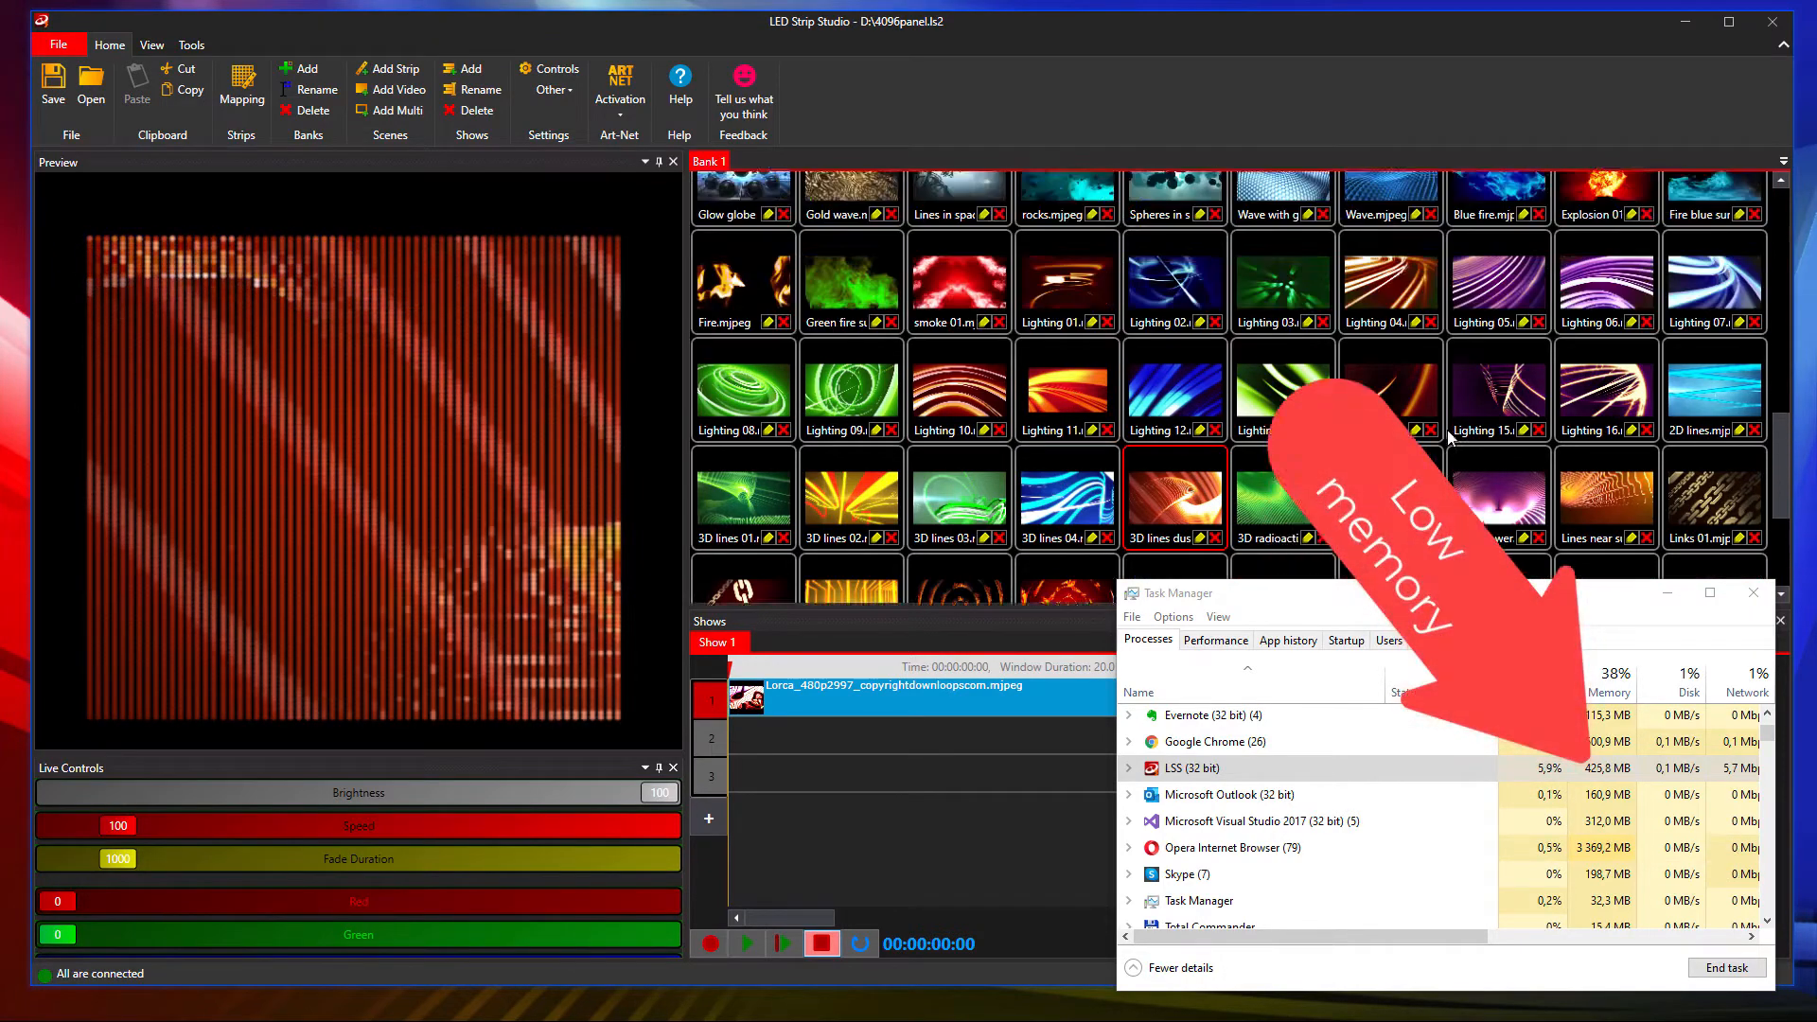
{"action": "scroll", "coordinate": [1447, 430], "scroll_direction": "up", "scroll_amount": 2}
{"action": "left_click", "coordinate": [1419, 416]}
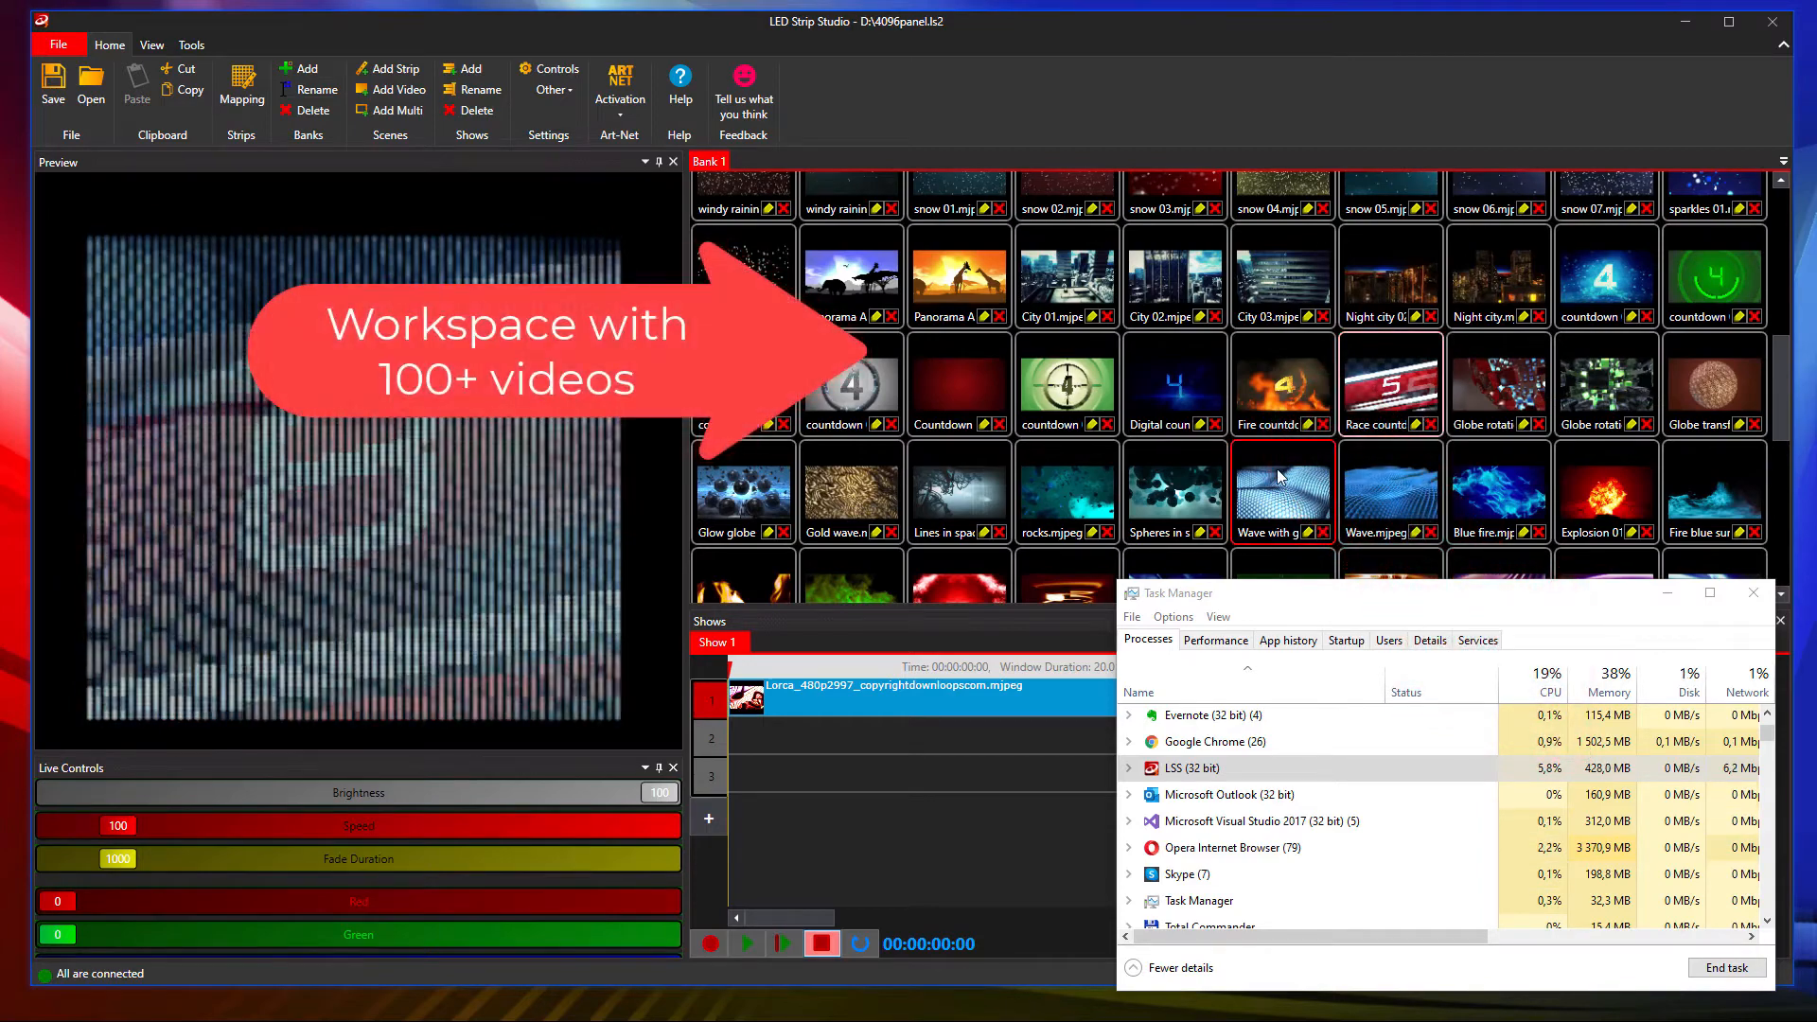
{"action": "scroll", "coordinate": [1459, 443], "scroll_direction": "down", "scroll_amount": 1}
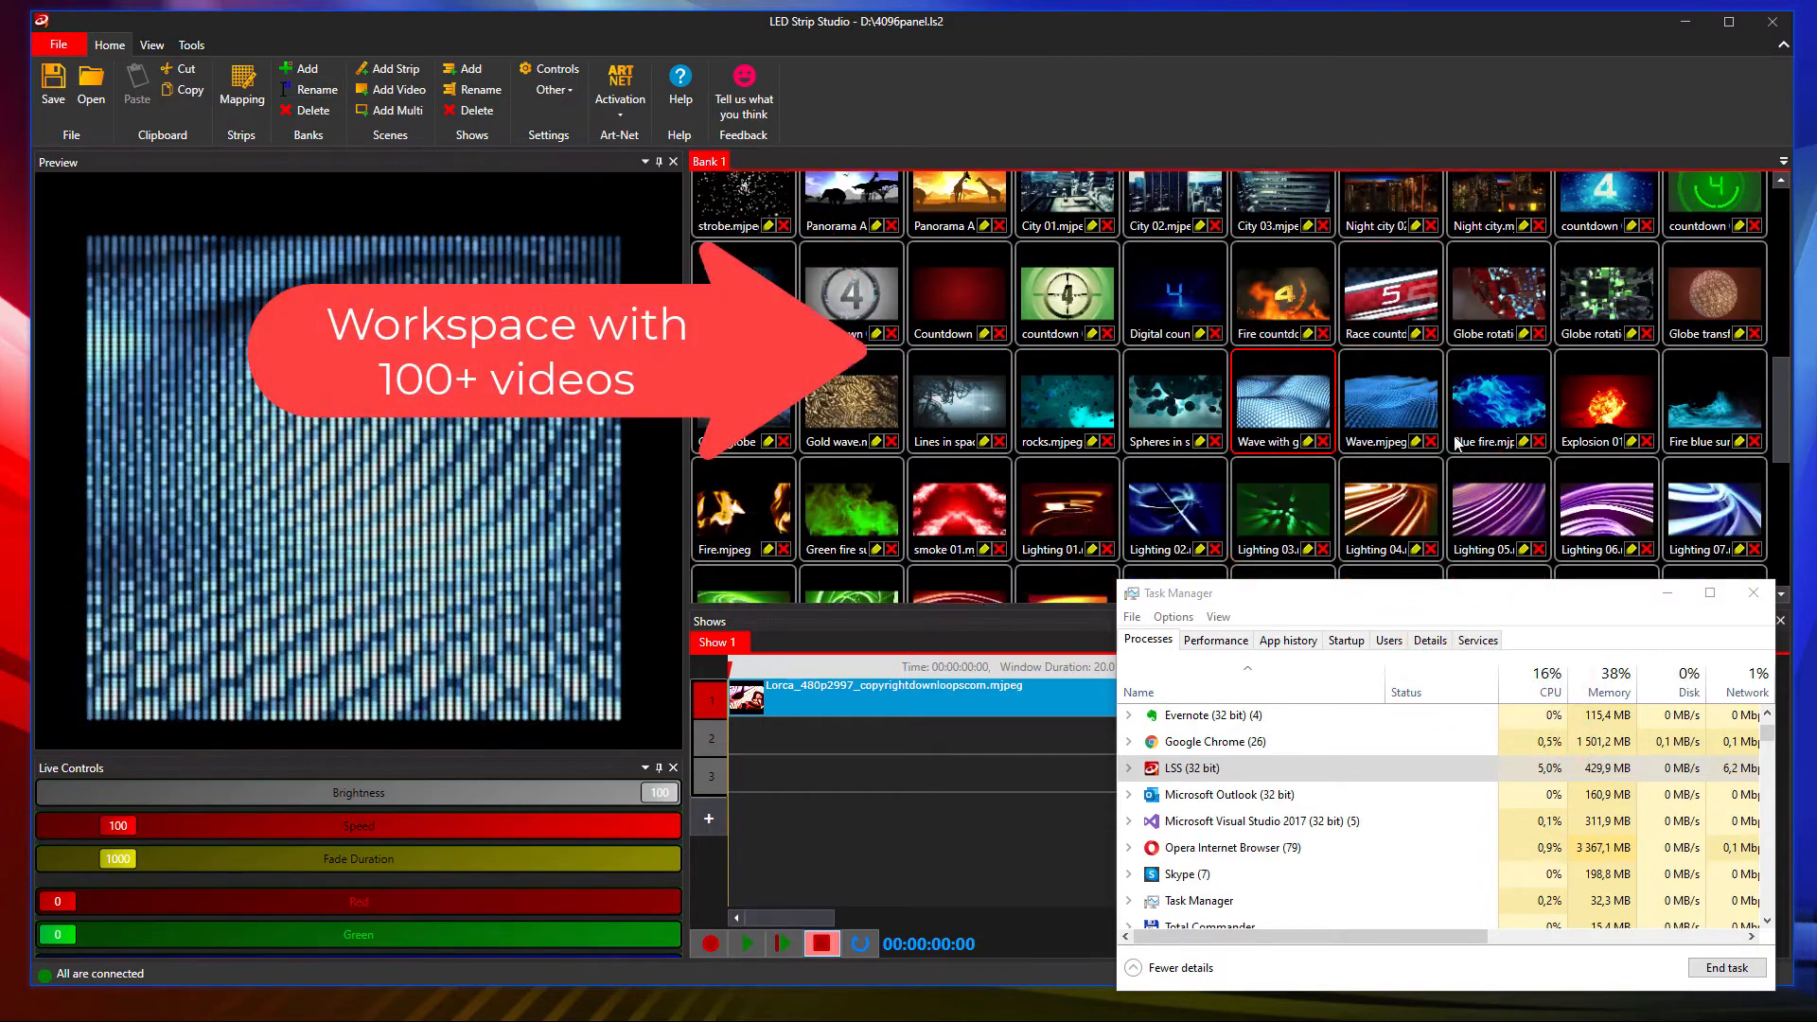